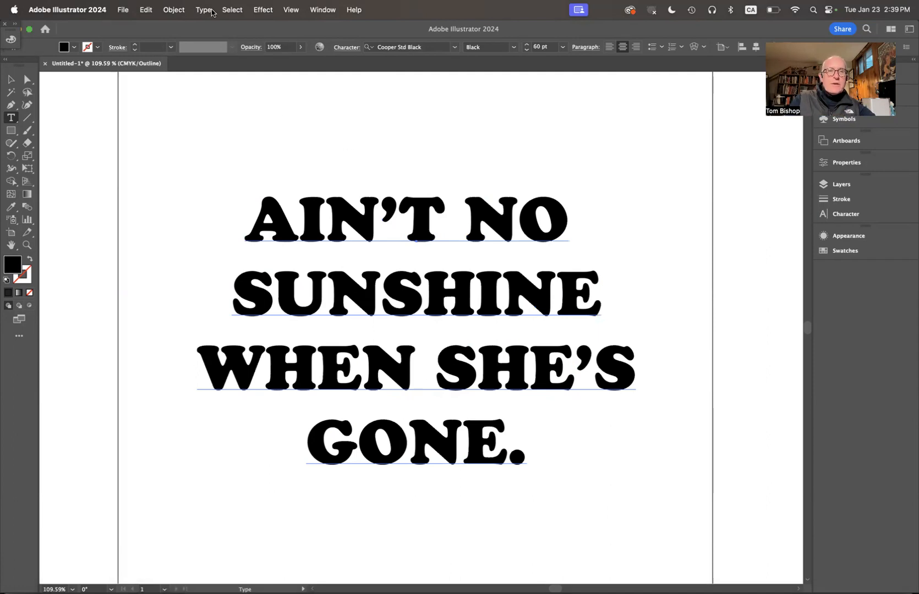
Step: Open Illustrator's Type menu to prepare outlining the four-line lyric
{"action": "left_click", "coordinate": [204, 10]}
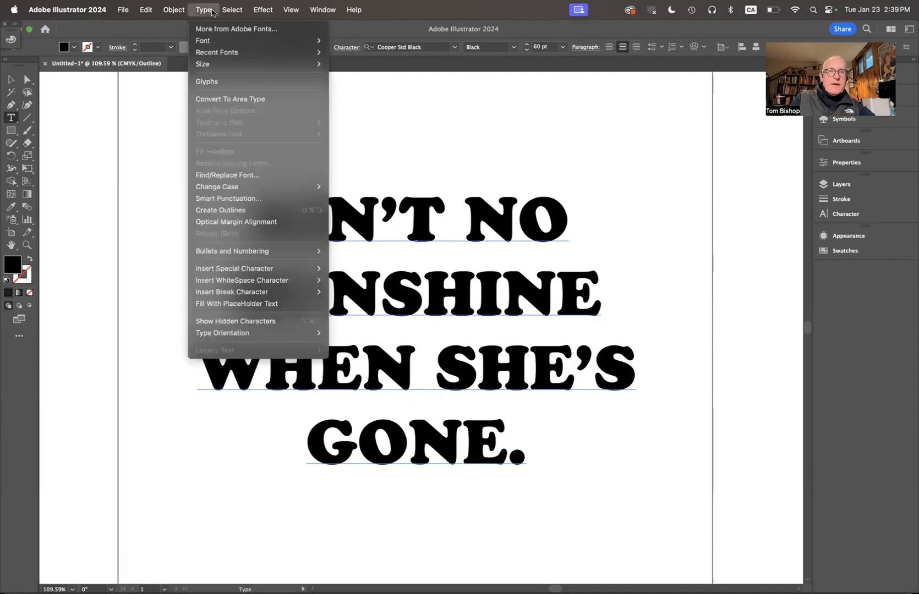
Step: Select the lyric text block with the Selection tool and run Type > Create Outlines
{"action": "left_click", "coordinate": [221, 212]}
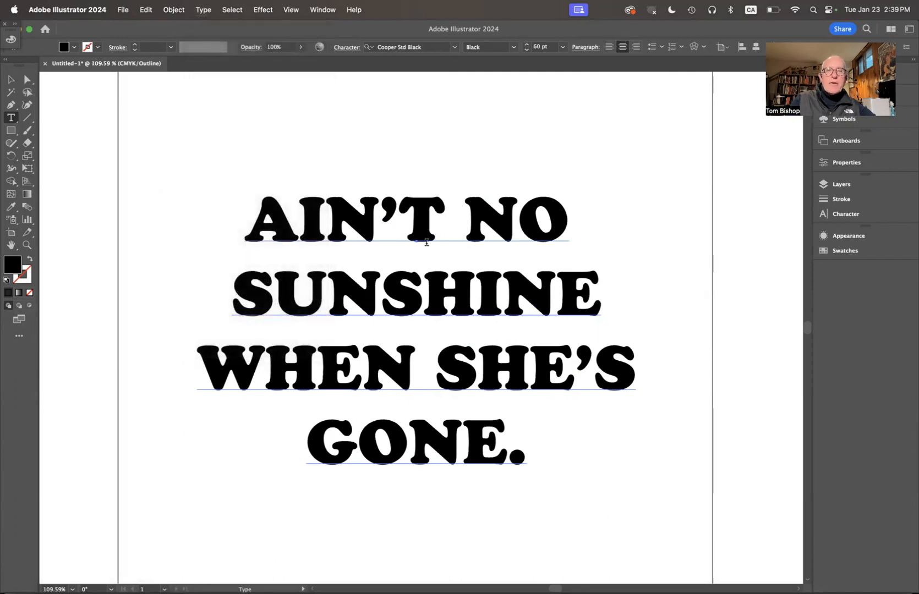
{"action": "left_click", "coordinate": [426, 242]}
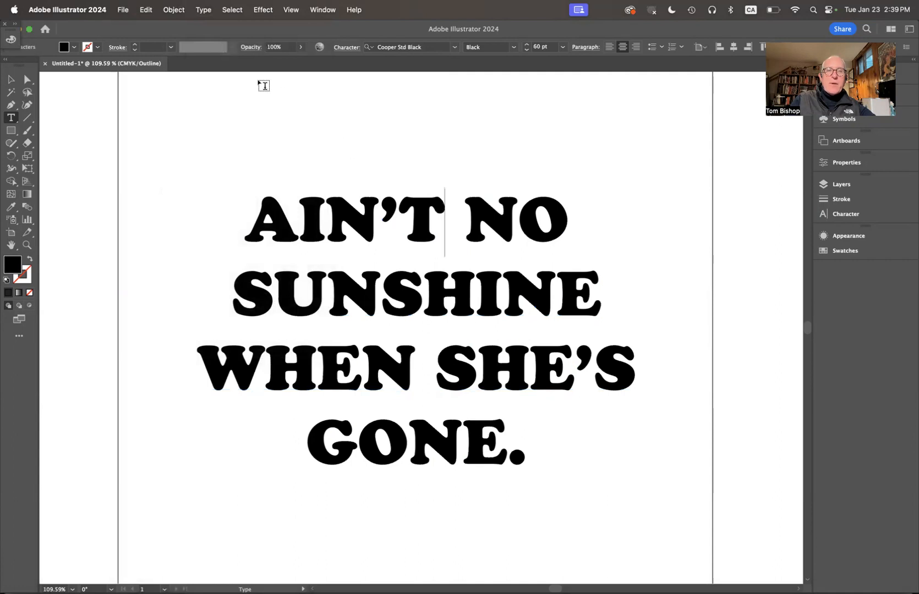
{"action": "left_click", "coordinate": [203, 10]}
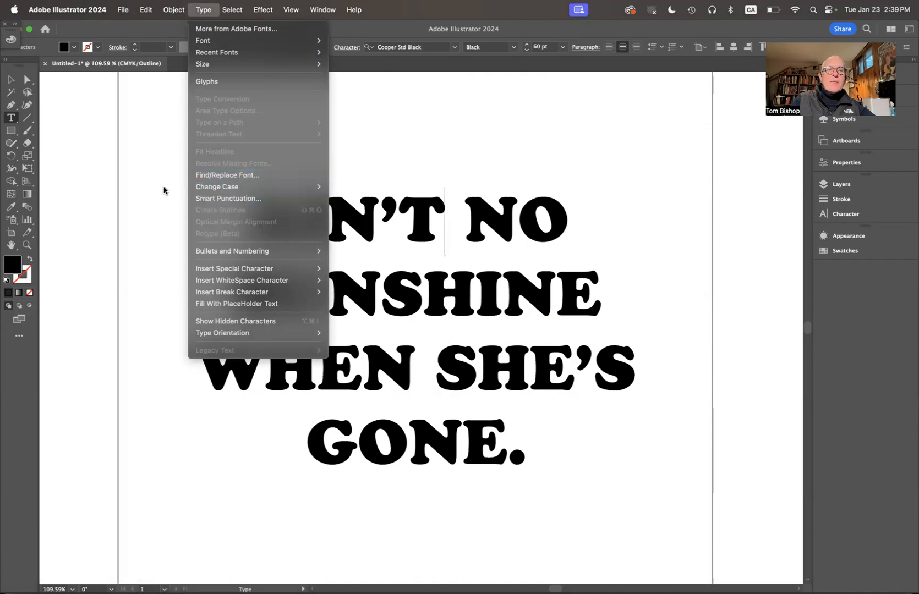
{"action": "left_click", "coordinate": [164, 189]}
{"action": "left_click", "coordinate": [10, 80]}
{"action": "left_click", "coordinate": [303, 231]}
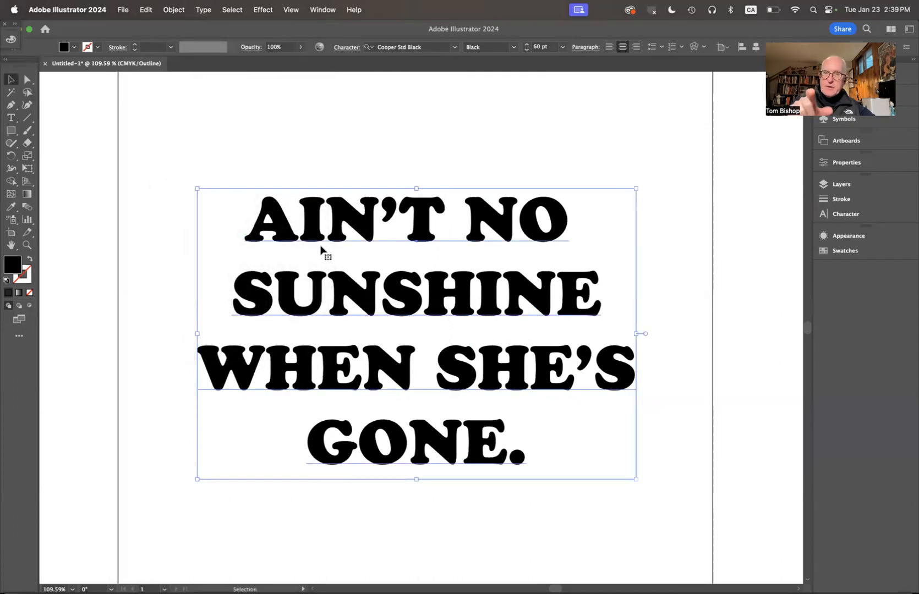
{"action": "left_click", "coordinate": [206, 11]}
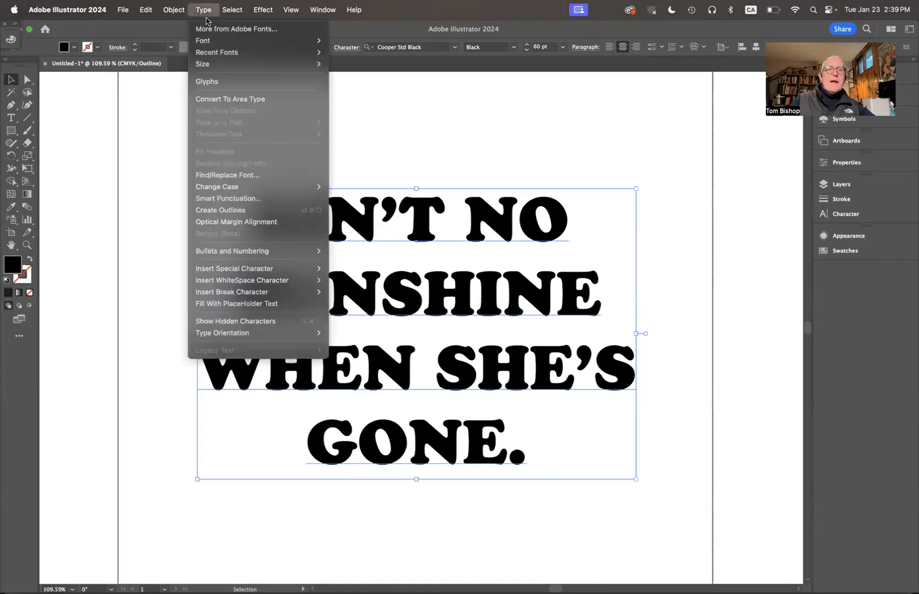
{"action": "left_click", "coordinate": [225, 214]}
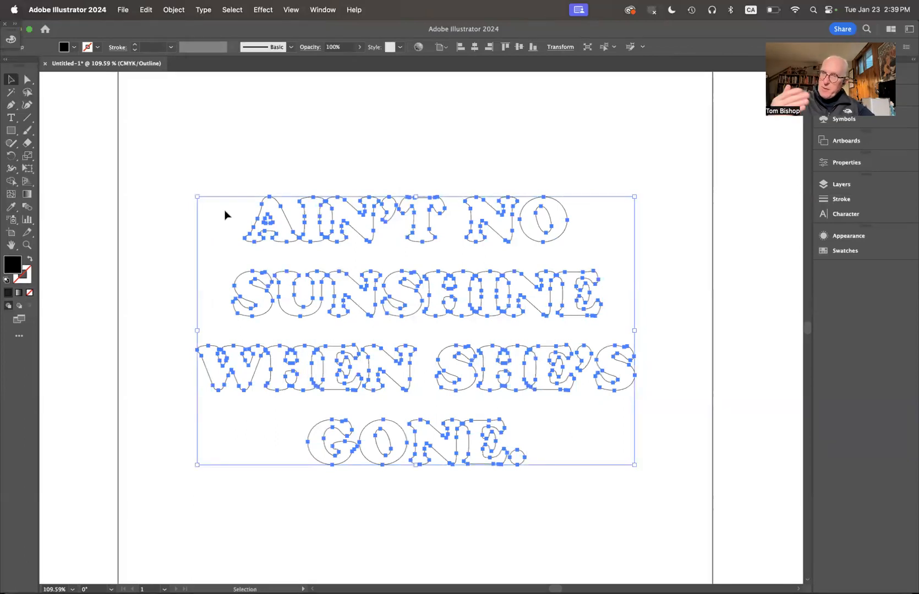
{"action": "key", "text": "super+Tab"}
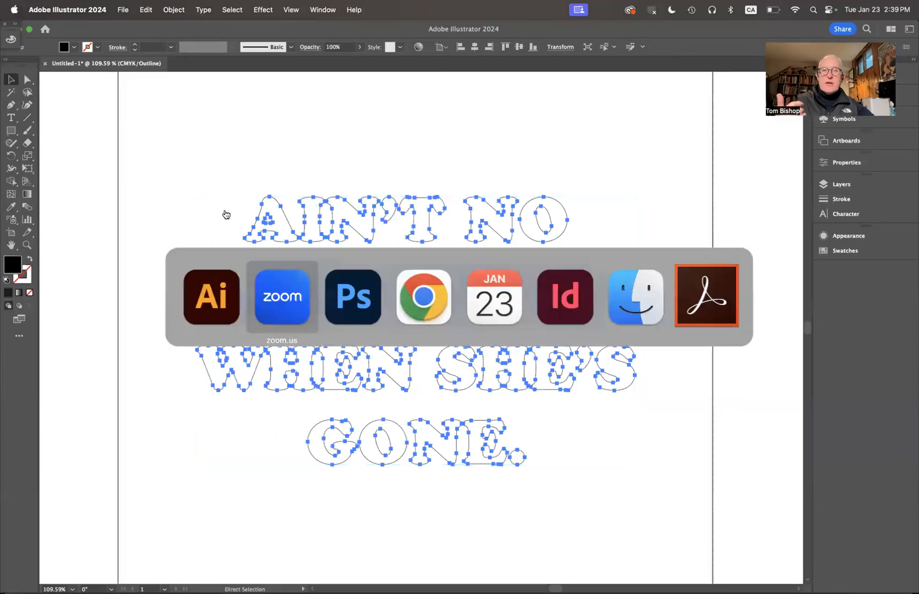
Step: Switch from Illustrator to Photoshop, showing the Old-Brick-Wall-Mural.jpg brick photo
{"action": "key", "text": "super+Tab"}
{"action": "key", "text": "super+shift+Tab"}
{"action": "key", "text": "super+shift+Tab"}
{"action": "key", "text": "super+Tab"}
{"action": "key", "text": "super+Tab"}
{"action": "key", "text": "super+Tab"}
{"action": "key", "text": "super+shift+Tab"}
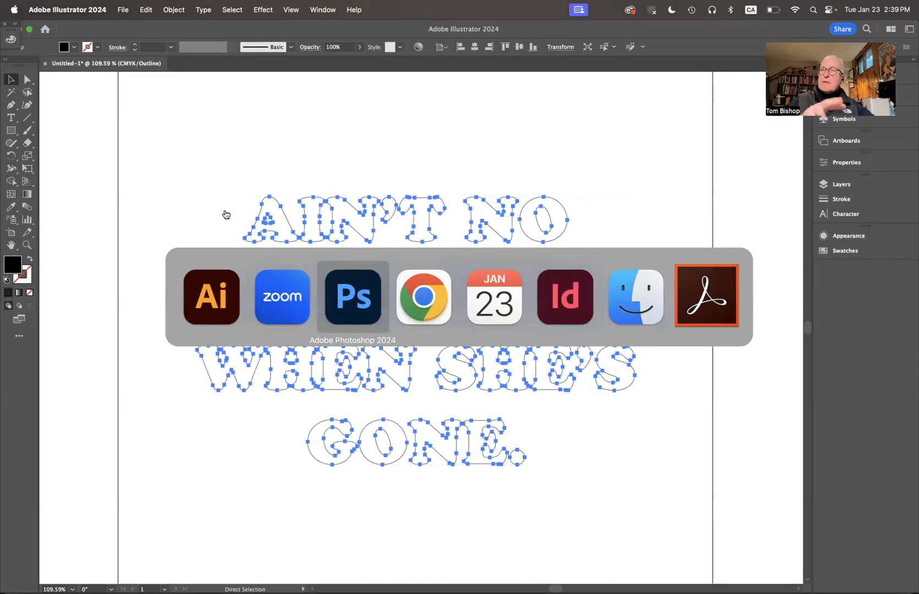
{"action": "key", "text": "super+Tab"}
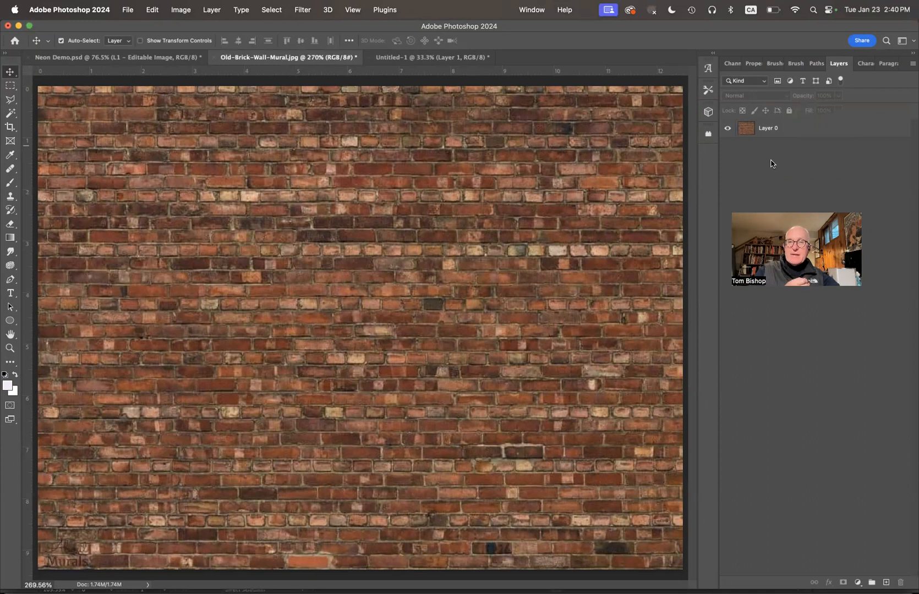
Step: Paste the lettering into the brick photo as a path and use it as Layer 0's vector mask
{"action": "key", "text": "super"}
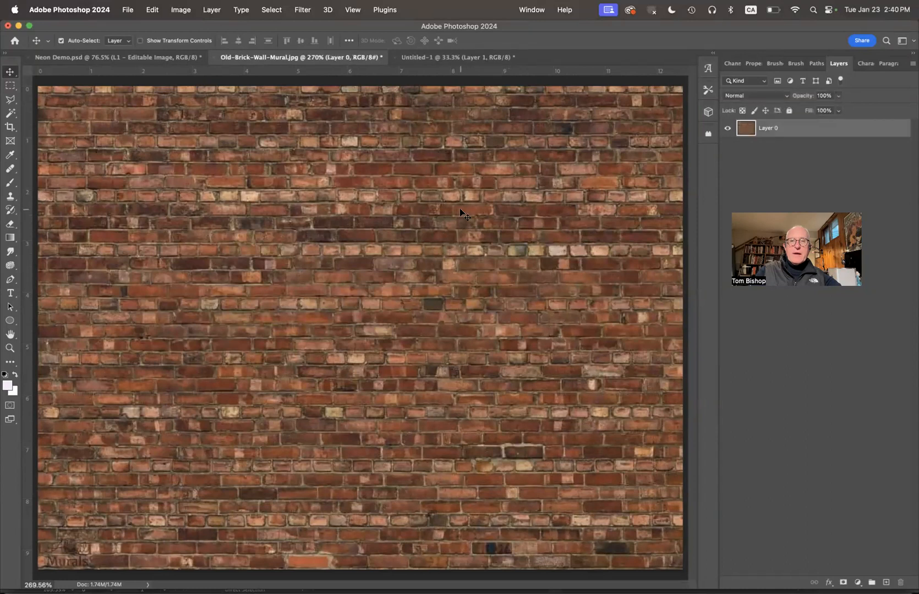
{"action": "key", "text": "super+v"}
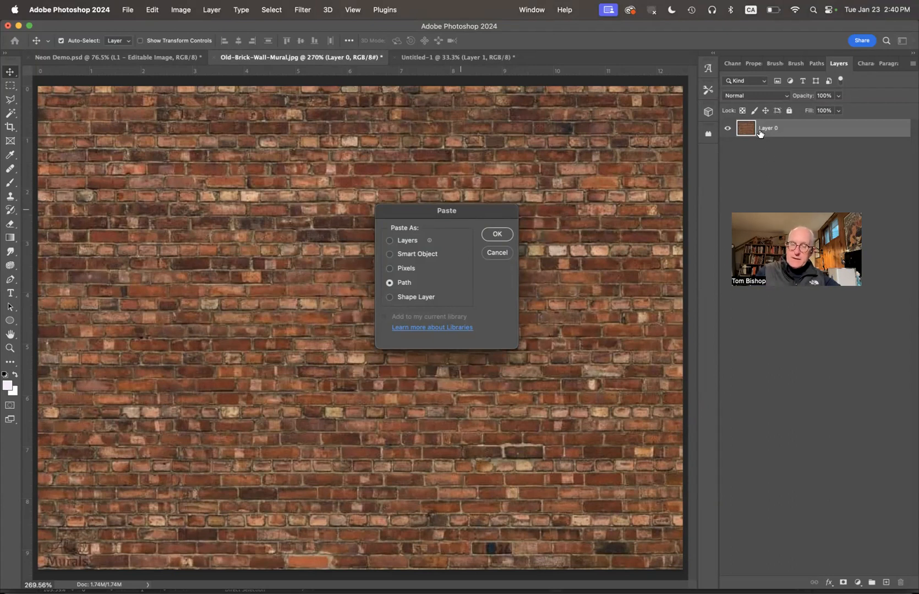
{"action": "left_click", "coordinate": [497, 238]}
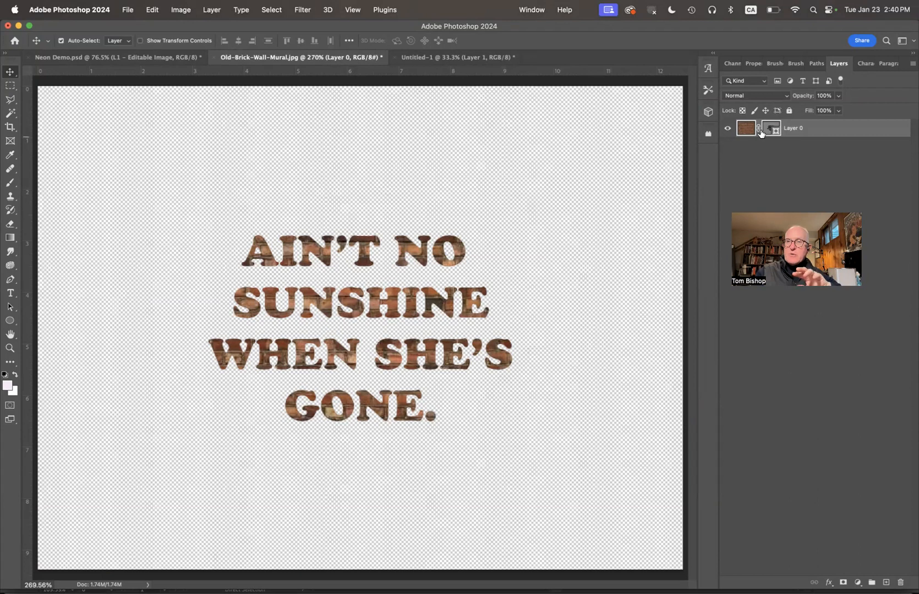
{"action": "left_click", "coordinate": [212, 10]}
{"action": "mouse_move", "coordinate": [231, 202]}
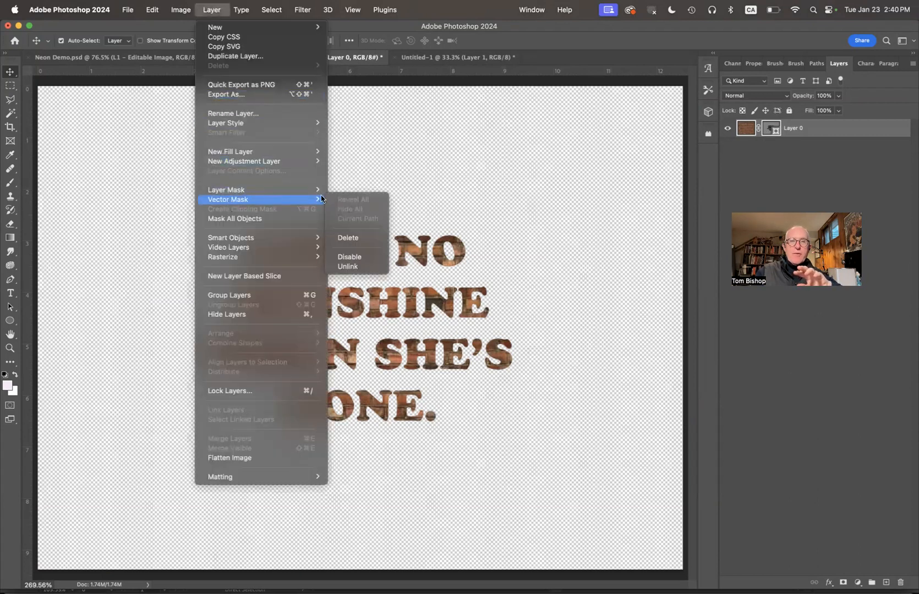
Step: Delete Layer 0's vector mask and re-paste the lettering as a Work Path over the full wall
{"action": "left_click", "coordinate": [356, 240]}
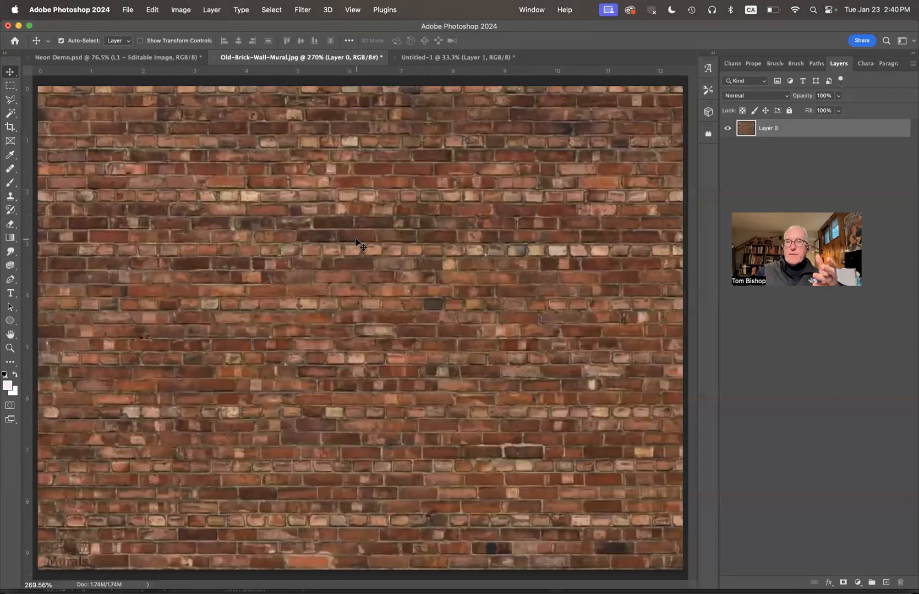
{"action": "left_click", "coordinate": [774, 161]}
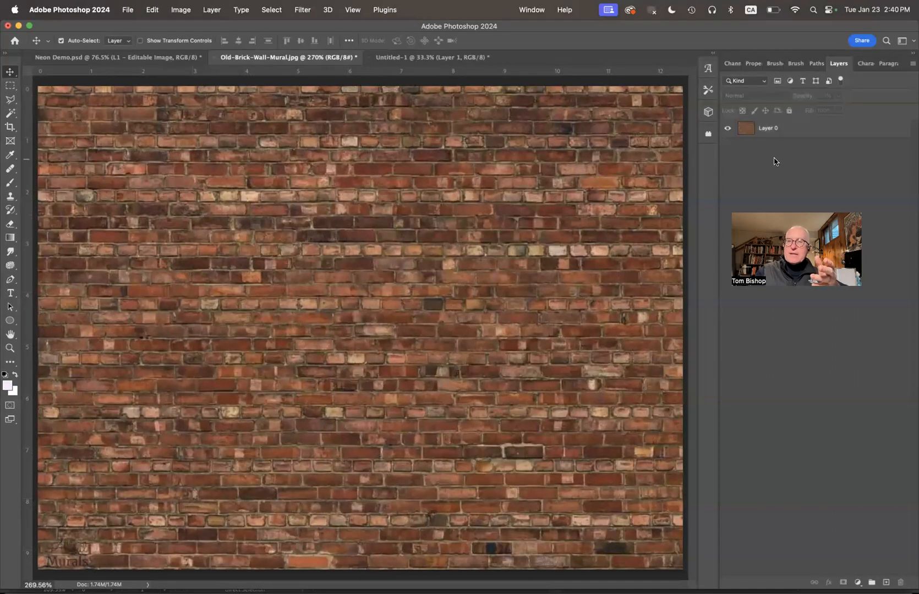
{"action": "left_click", "coordinate": [153, 10]}
{"action": "left_click", "coordinate": [160, 114]}
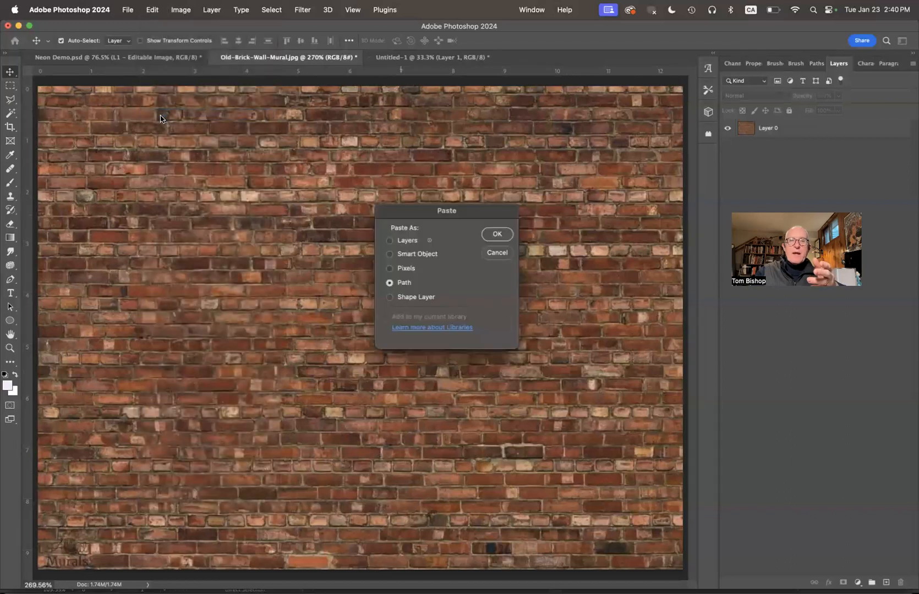
{"action": "left_click", "coordinate": [497, 235]}
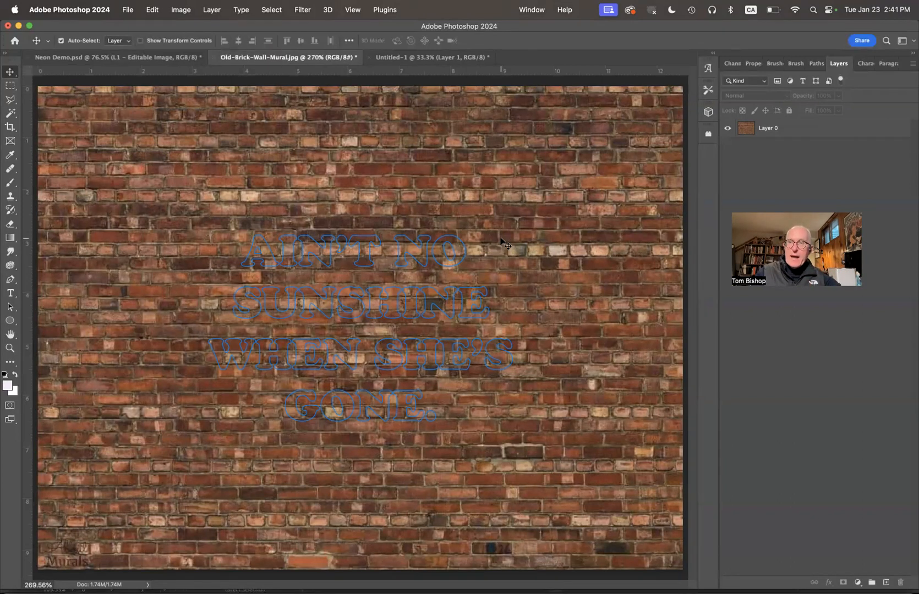
{"action": "left_click", "coordinate": [816, 63]}
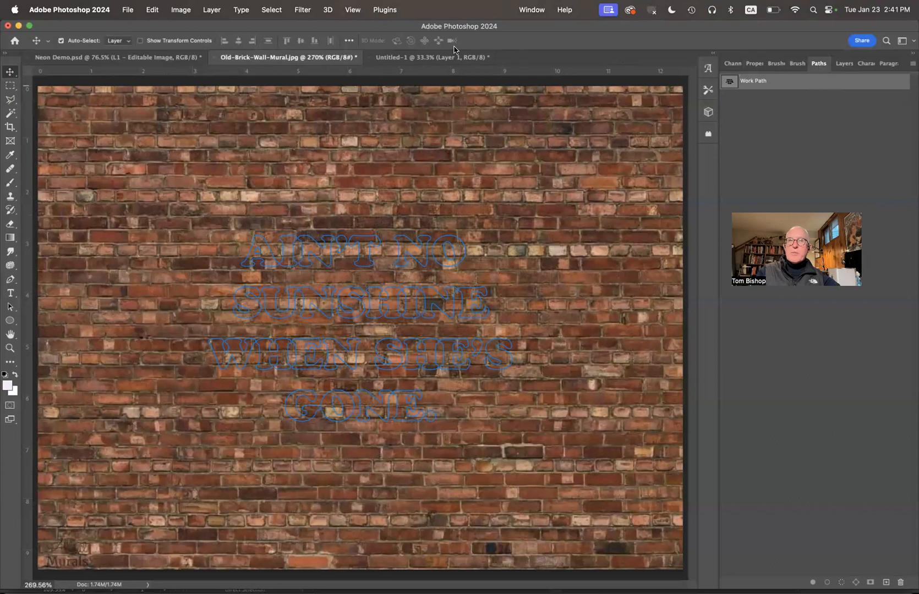
Step: Save the lettering Work Path as a permanent path named Path 1
{"action": "left_click", "coordinate": [522, 11]}
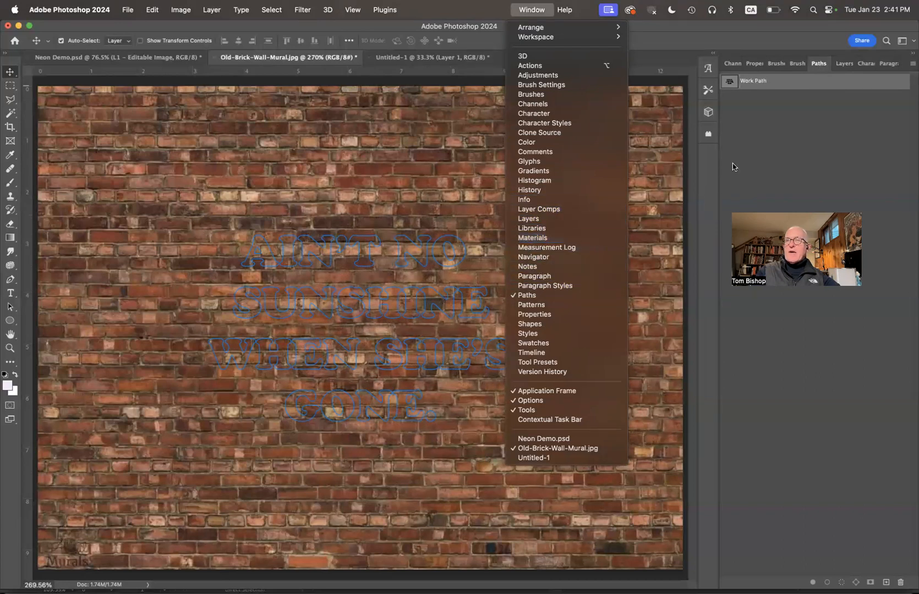
{"action": "left_click", "coordinate": [781, 125]}
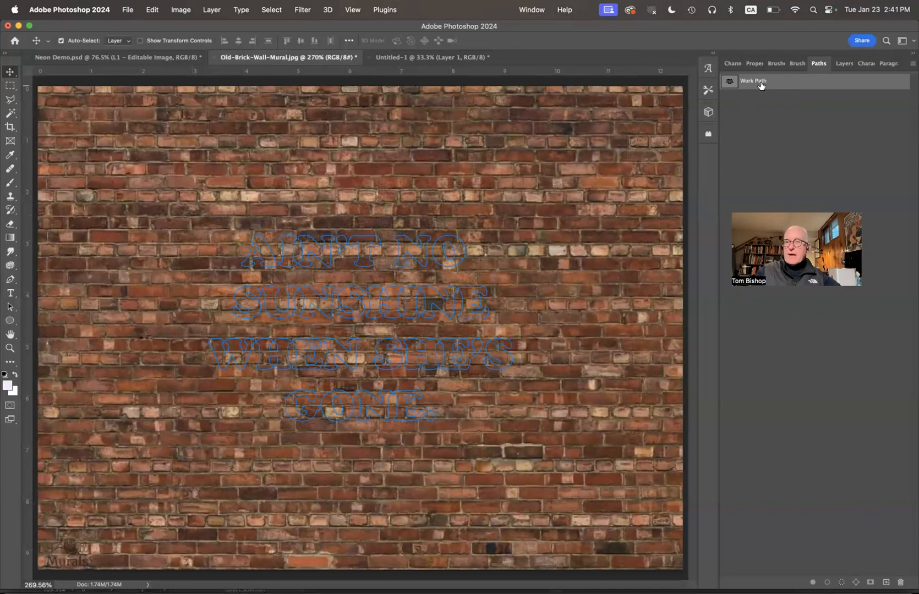
{"action": "left_click", "coordinate": [912, 64]}
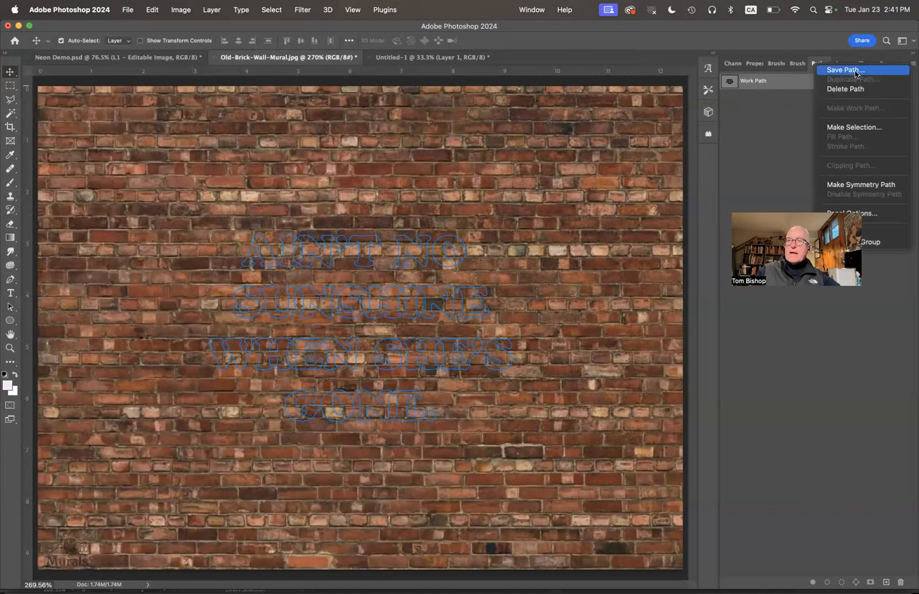
{"action": "left_click", "coordinate": [837, 70]}
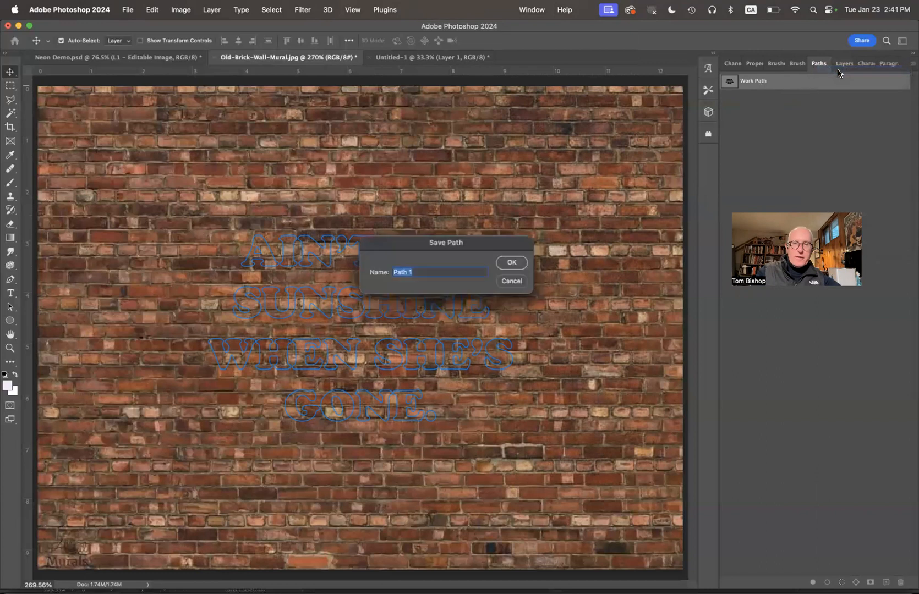
{"action": "left_click", "coordinate": [511, 263]}
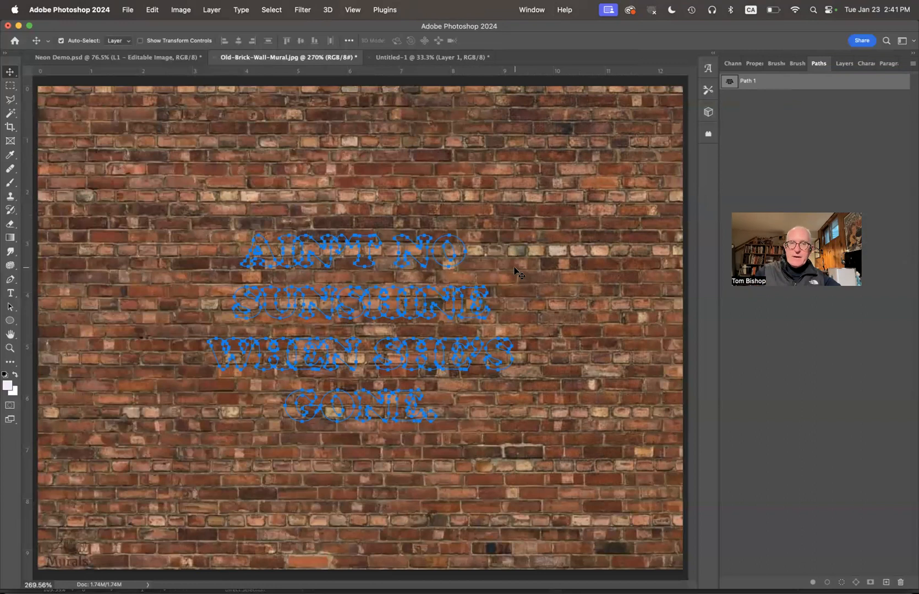
{"action": "key", "text": "super+t"}
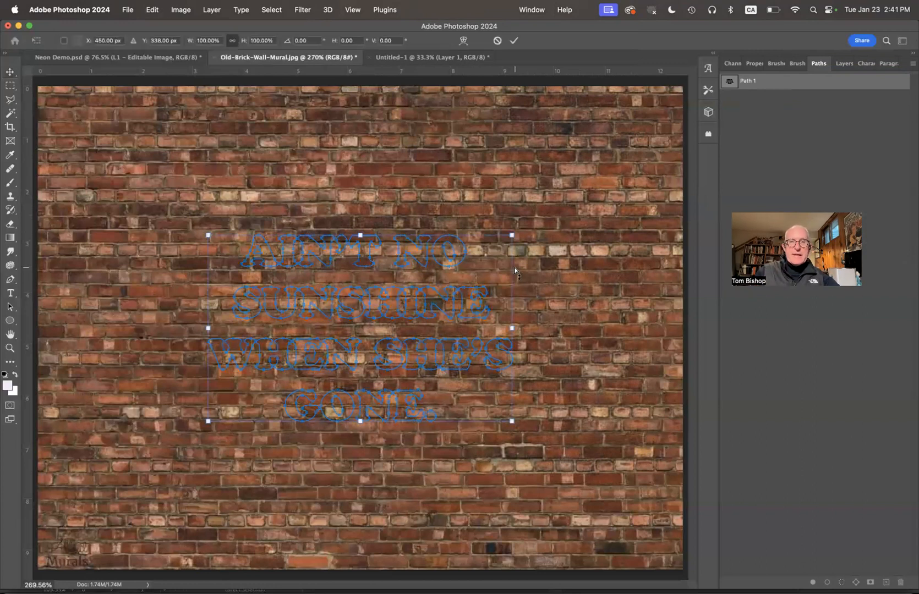
Step: Scale the lettering path to 151.83% with Free Transform and commit it
{"action": "left_click_drag", "start_coordinate": [511, 235], "coordinate": [594, 159]}
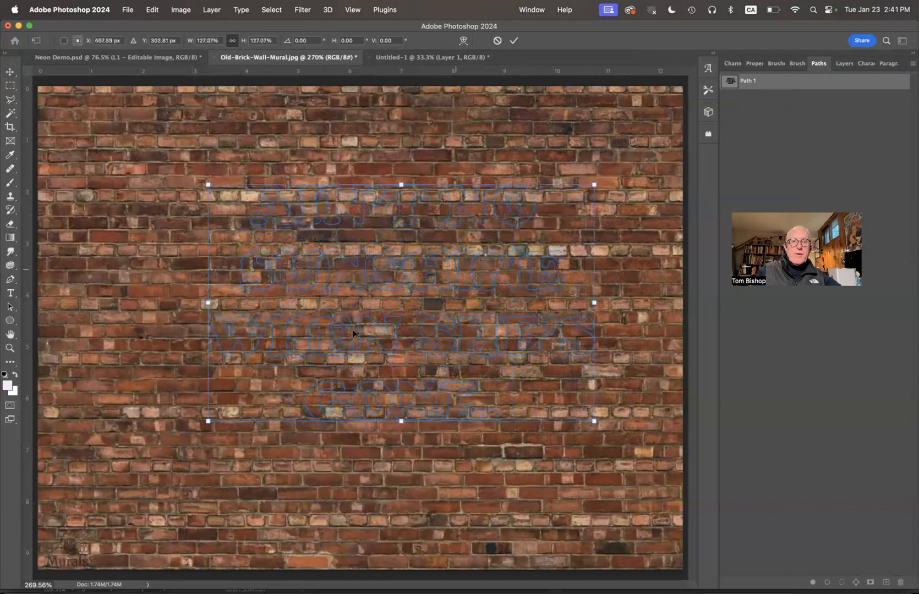
{"action": "left_click_drag", "start_coordinate": [209, 422], "coordinate": [146, 487]}
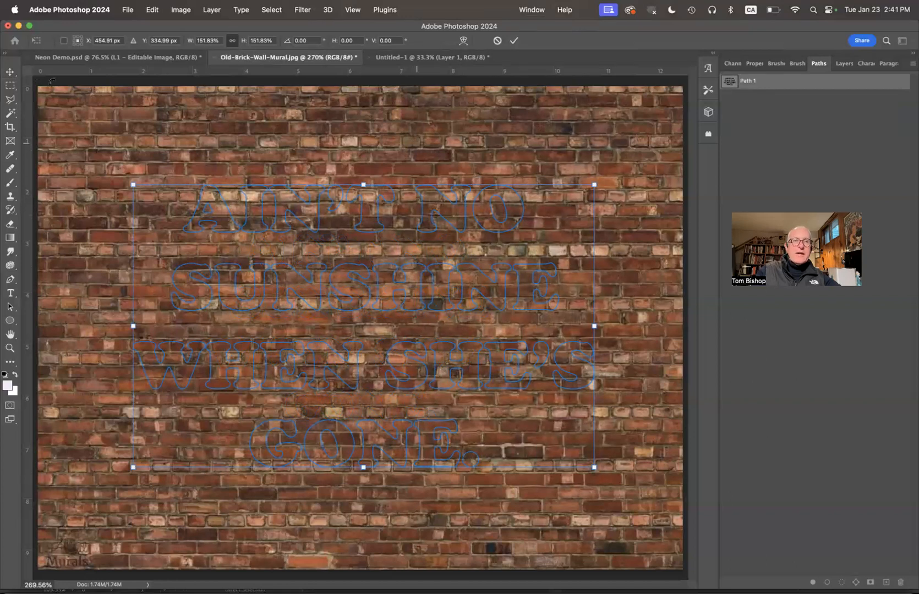
{"action": "left_click", "coordinate": [10, 78]}
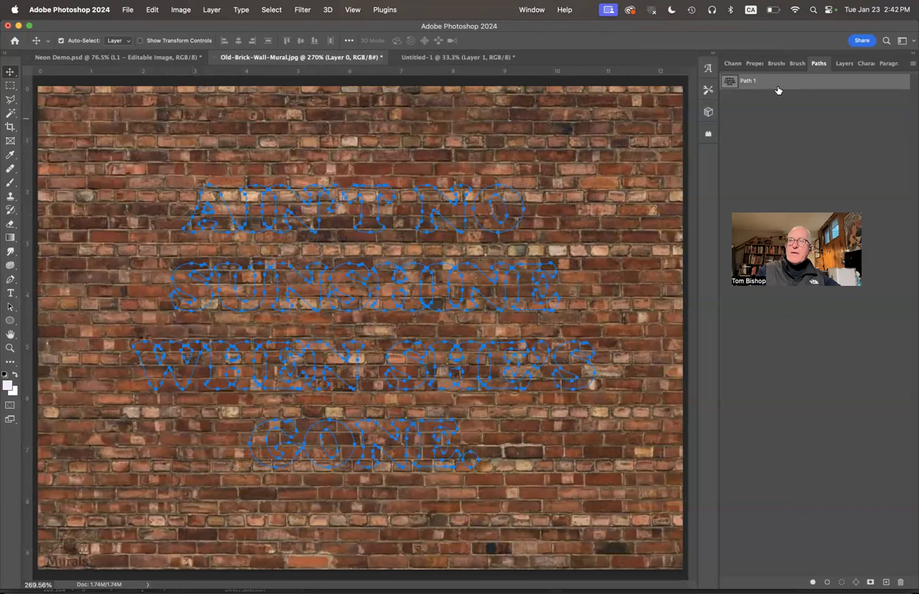
{"action": "left_click", "coordinate": [840, 64]}
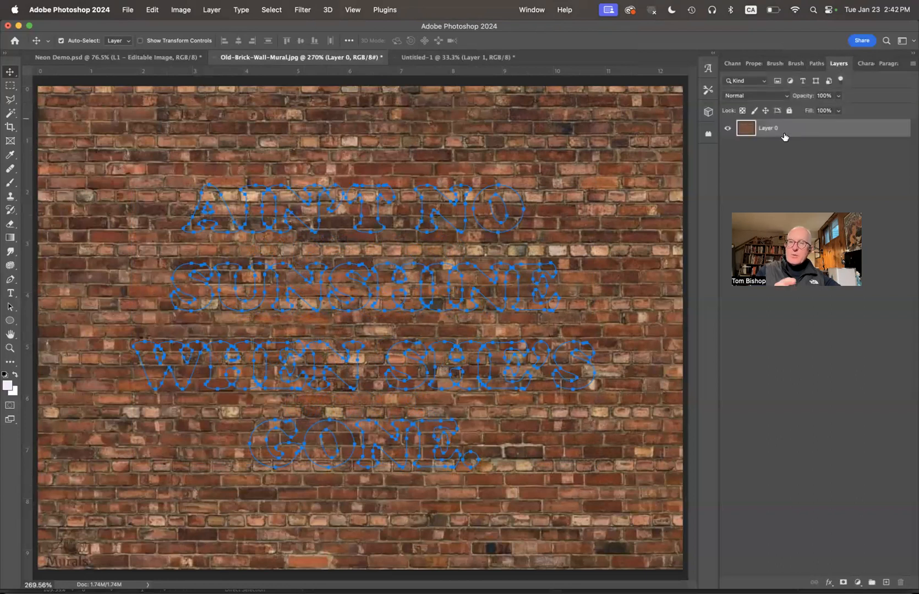
Step: Add an empty Layer 1 above brick Layer 0 and bring up the foreground Color Picker
{"action": "left_click", "coordinate": [912, 64]}
{"action": "left_click", "coordinate": [810, 70]}
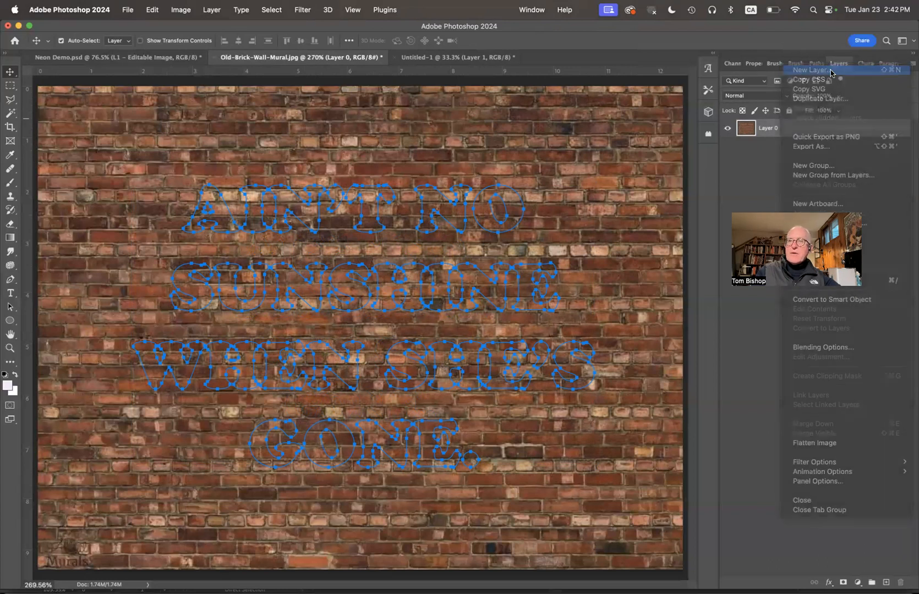
{"action": "key", "text": "Return"}
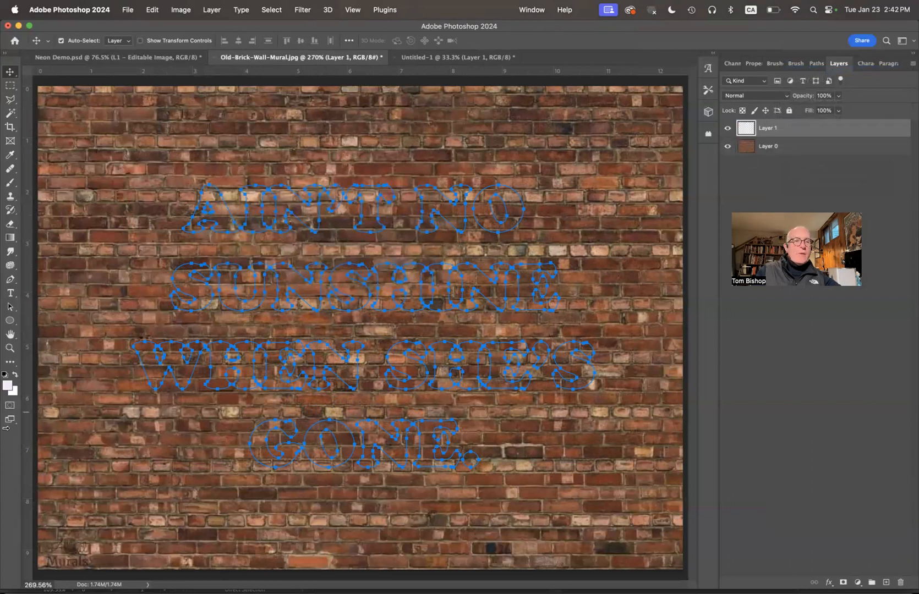
{"action": "left_click", "coordinate": [7, 386]}
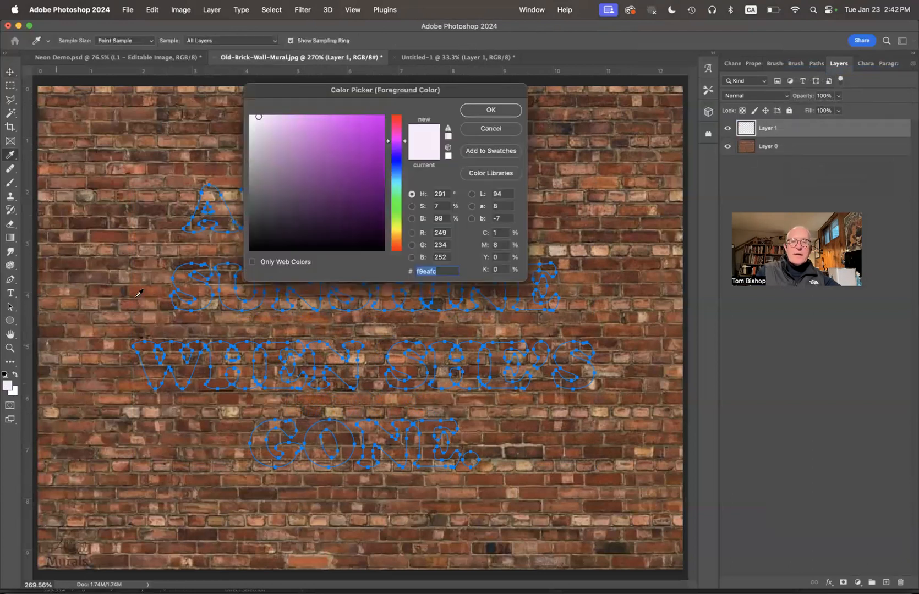
Step: Set the foreground colour to the bright pink #f773f9
{"action": "left_click", "coordinate": [397, 137]}
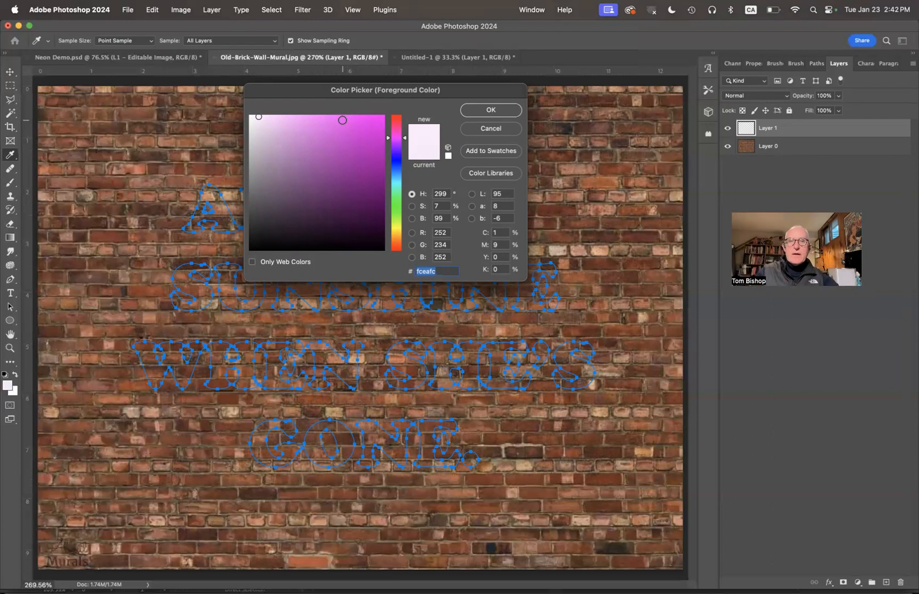
{"action": "left_click", "coordinate": [328, 119]}
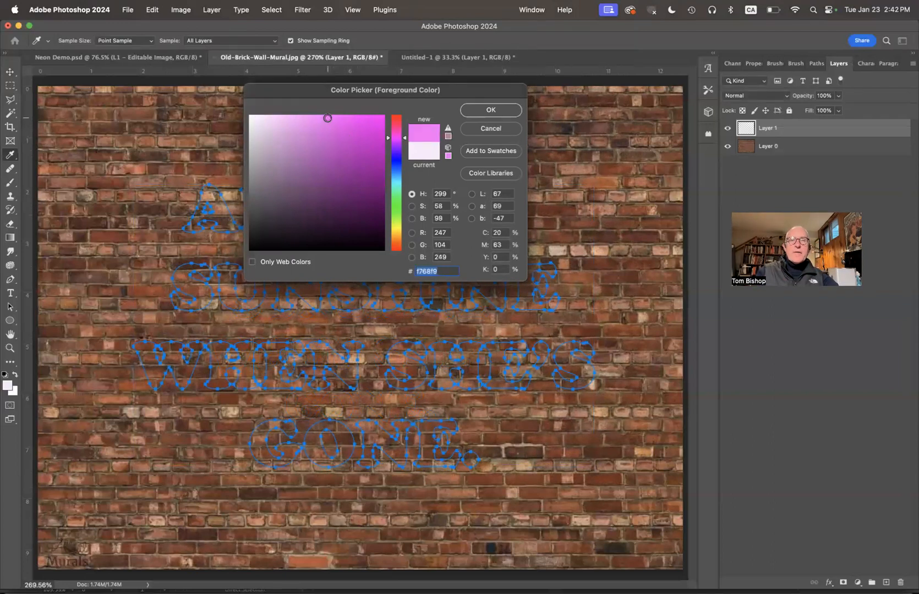
{"action": "left_click", "coordinate": [322, 117]}
{"action": "left_click", "coordinate": [490, 109]}
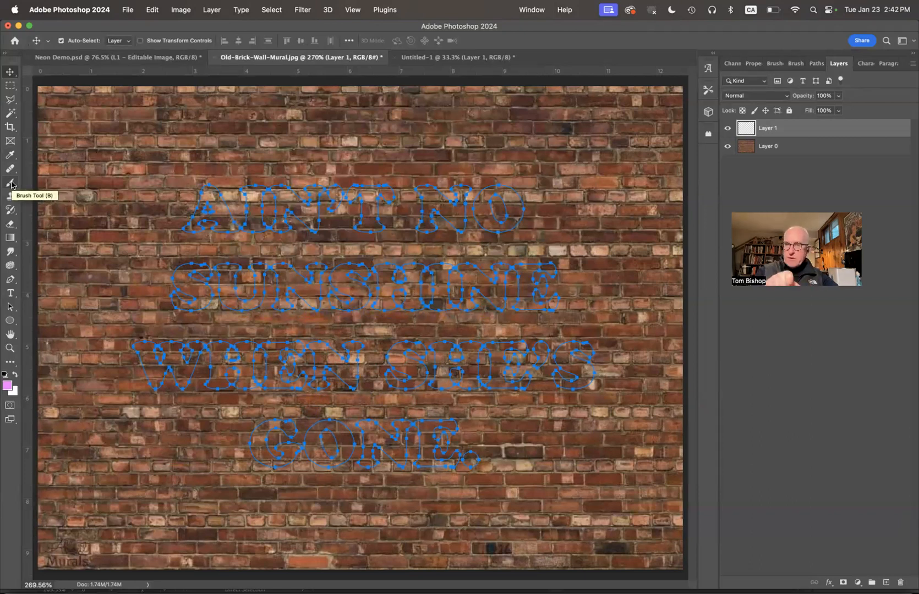
Step: Switch to the Brush tool and choose the Soft Round tip from General Brushes
{"action": "left_click", "coordinate": [11, 183]}
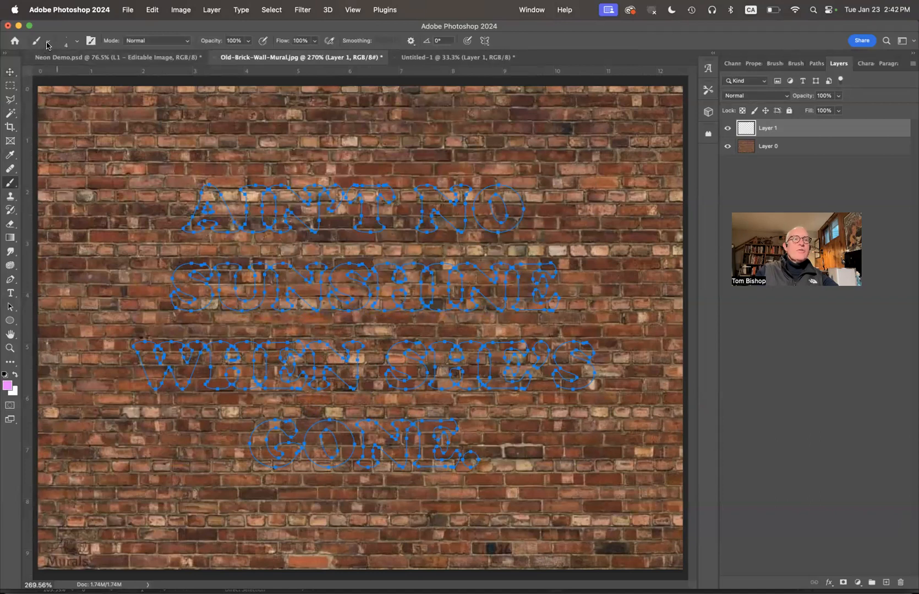
{"action": "left_click", "coordinate": [47, 42]}
{"action": "left_click", "coordinate": [47, 43]}
{"action": "left_click", "coordinate": [72, 45]}
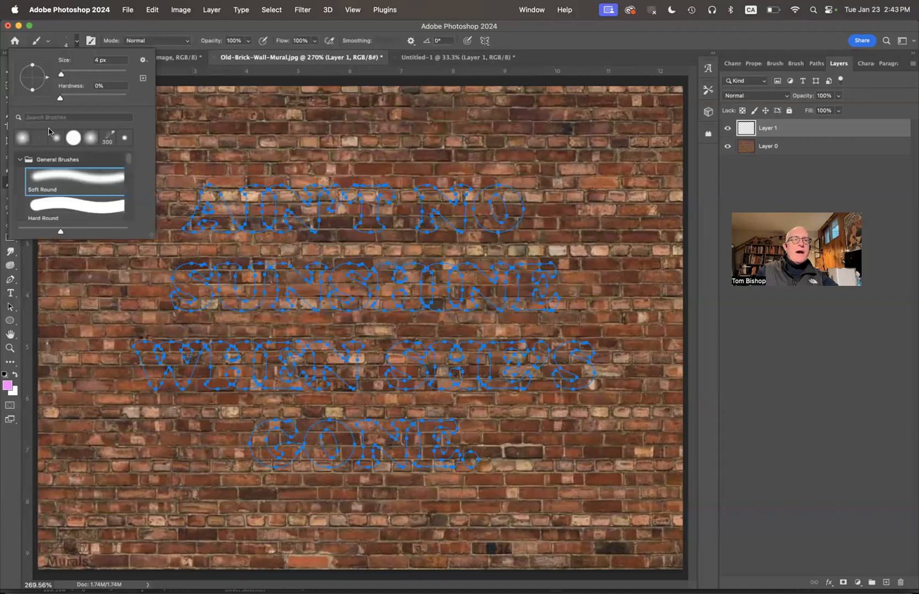
{"action": "left_click", "coordinate": [19, 158]}
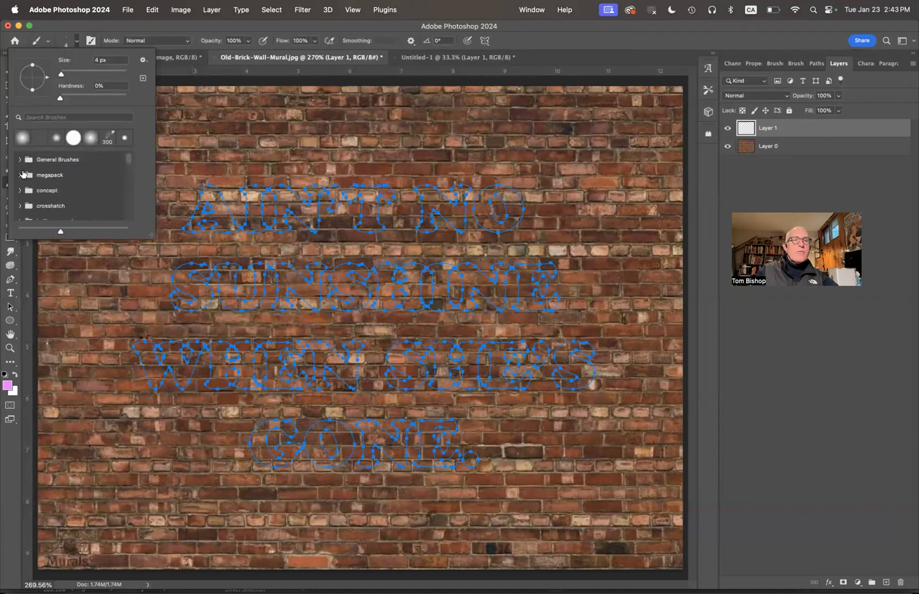
{"action": "scroll", "coordinate": [48, 191], "scroll_direction": "down", "scroll_amount": 8}
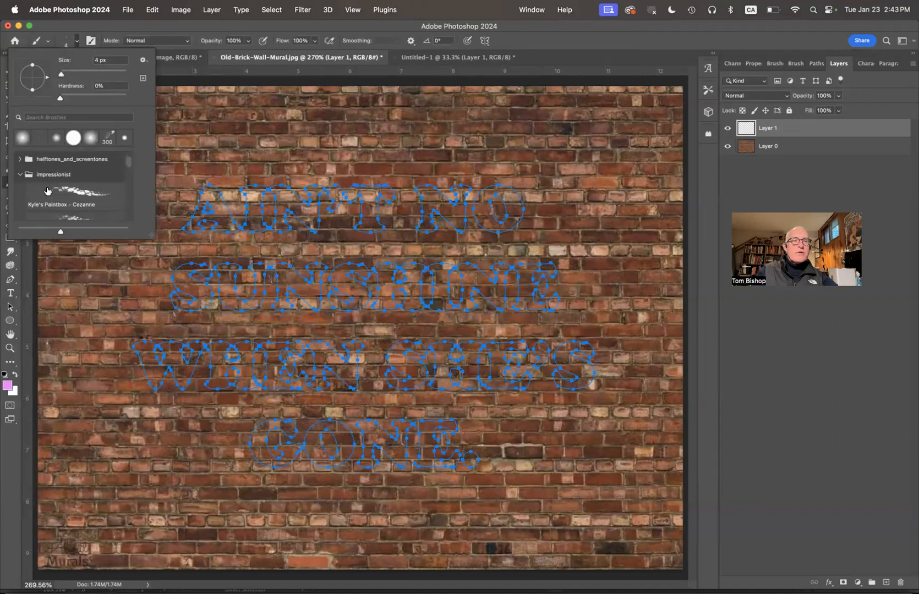
{"action": "scroll", "coordinate": [48, 192], "scroll_direction": "down", "scroll_amount": 5}
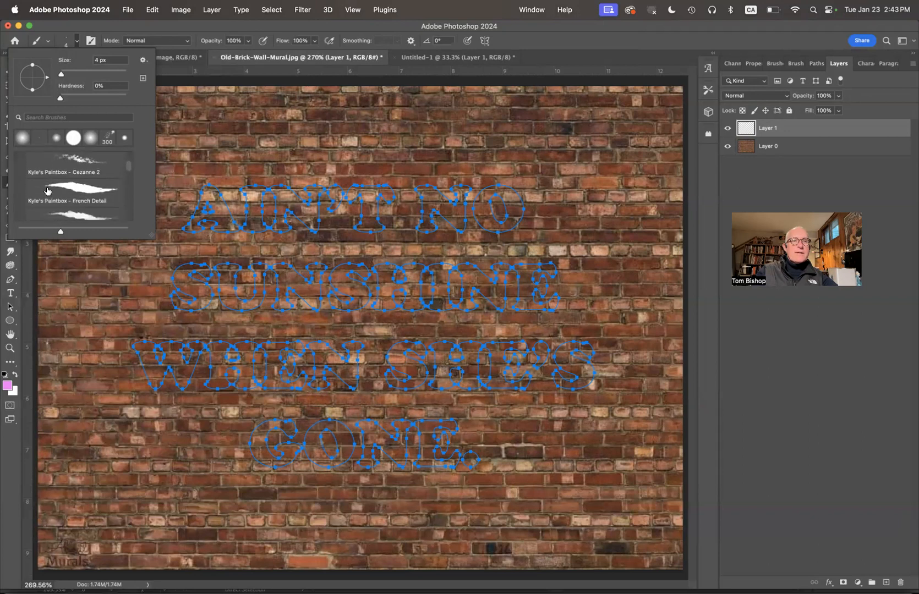
{"action": "scroll", "coordinate": [48, 192], "scroll_direction": "up", "scroll_amount": 13}
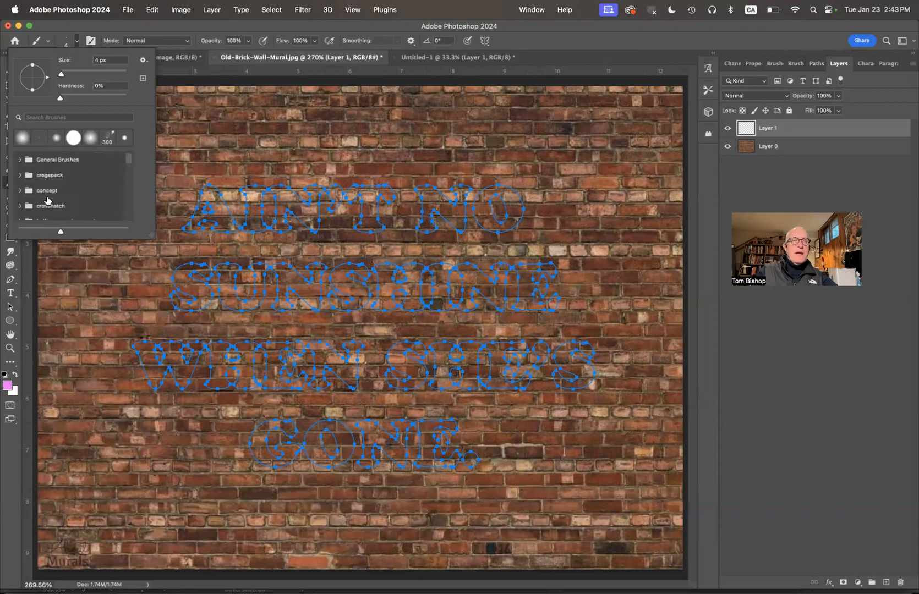
{"action": "left_click", "coordinate": [19, 161]}
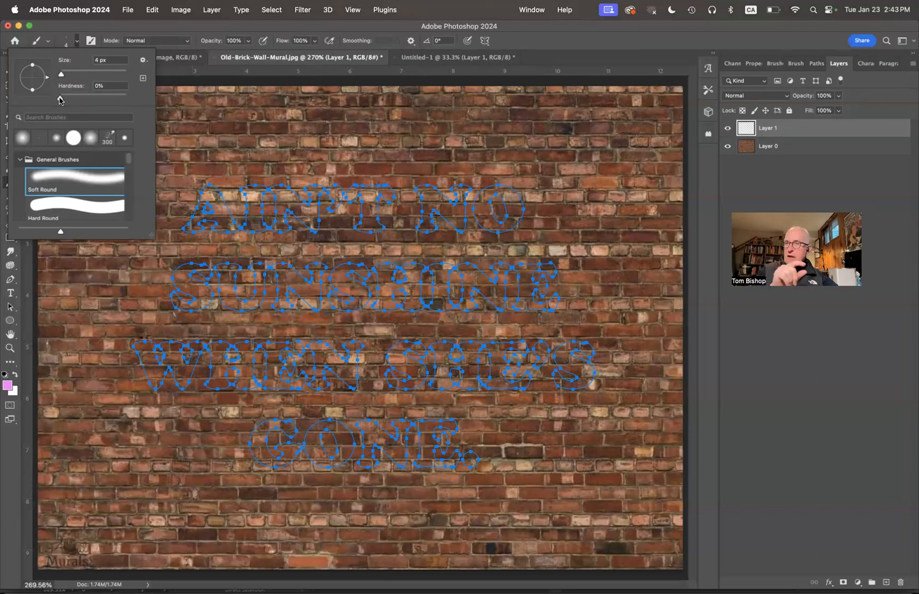
Step: Set the Soft Round brush to 15 px with 0% hardness
{"action": "left_click_drag", "start_coordinate": [60, 77], "coordinate": [65, 79]}
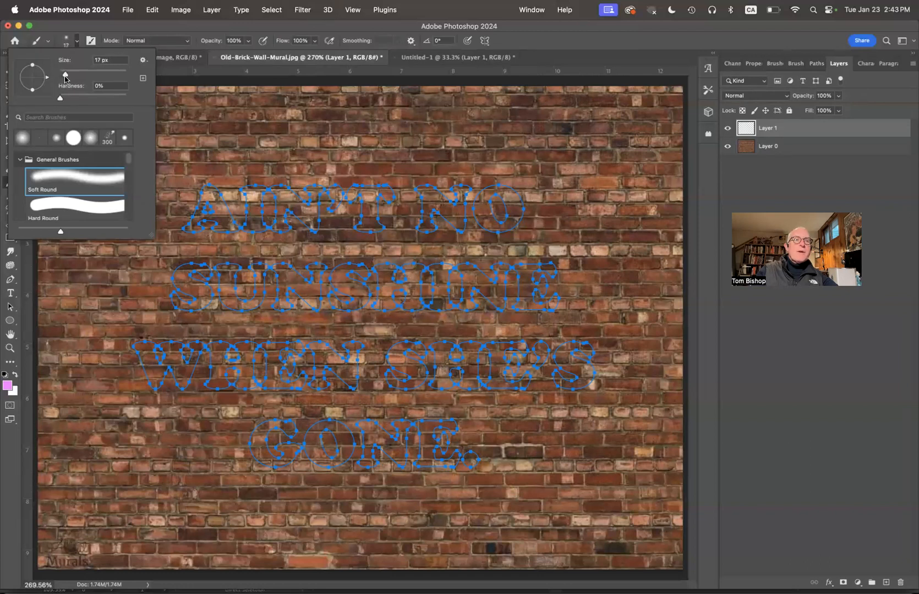
{"action": "left_click", "coordinate": [64, 77]}
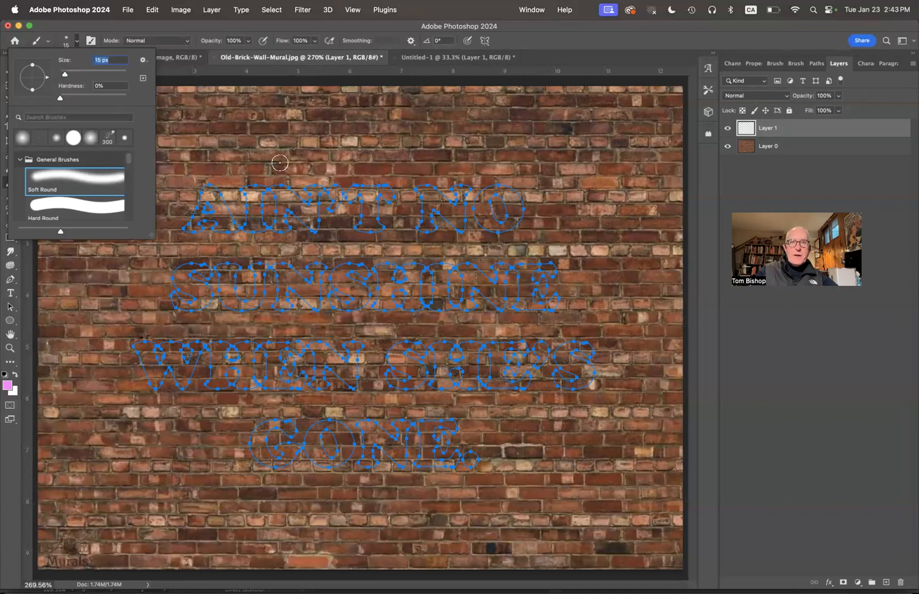
{"action": "left_click", "coordinate": [793, 182]}
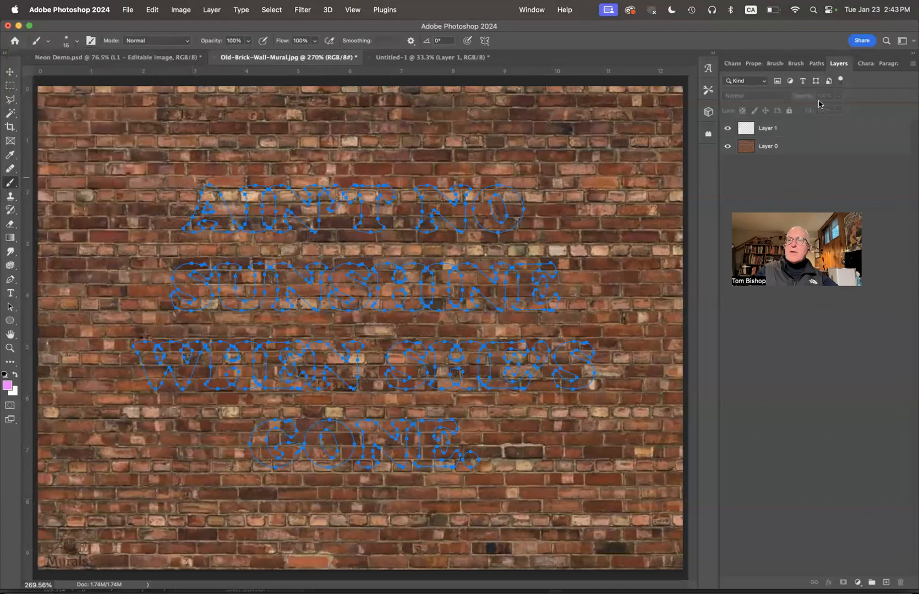
Step: Try stroking Path 1 with the Brush tool, then dismiss the rasterize error that appears
{"action": "left_click", "coordinate": [816, 65]}
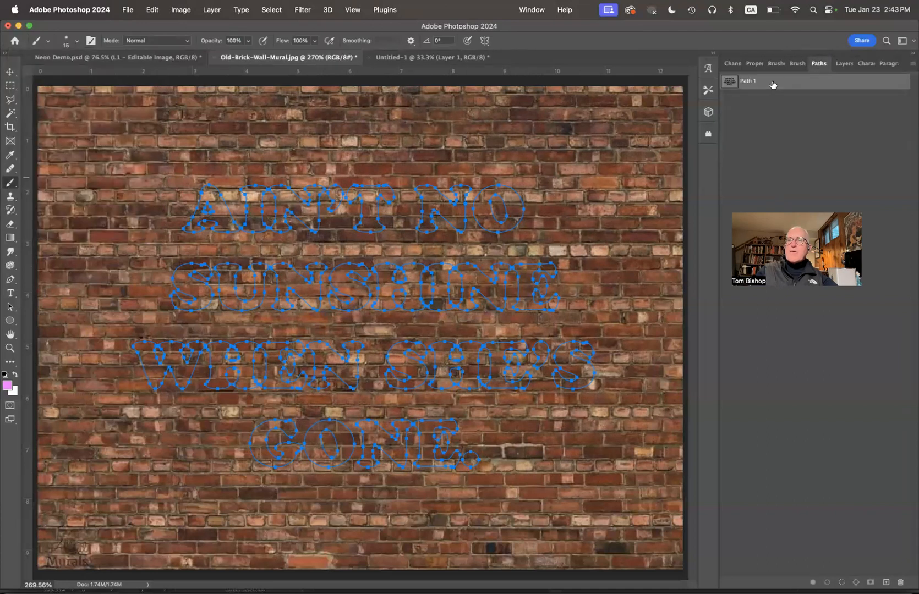
{"action": "left_click", "coordinate": [911, 64]}
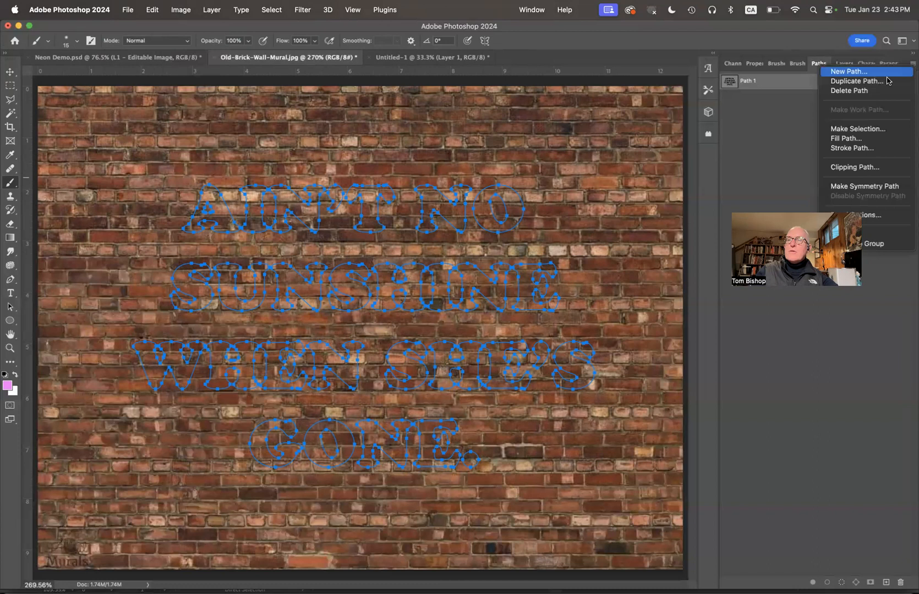
{"action": "left_click", "coordinate": [847, 148]}
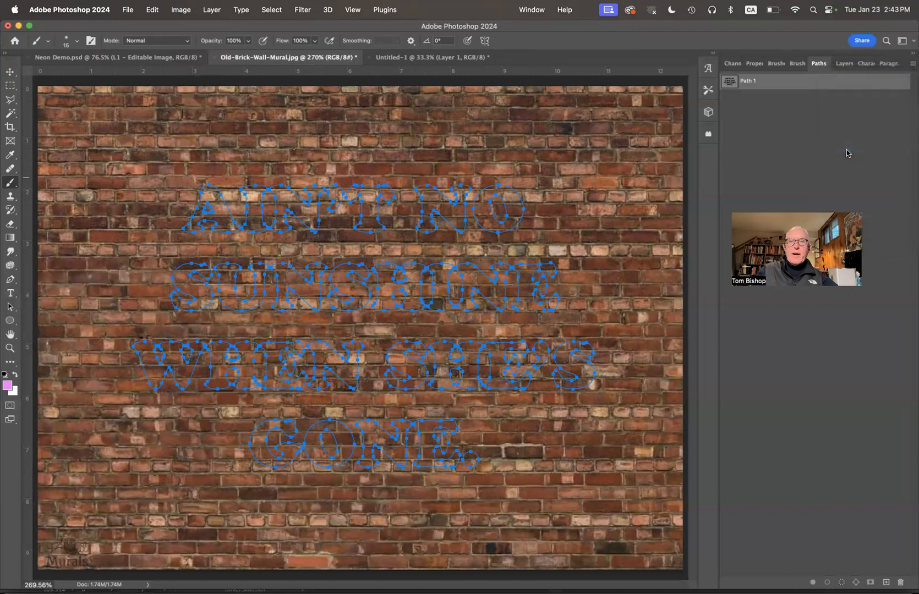
{"action": "left_click", "coordinate": [387, 265]}
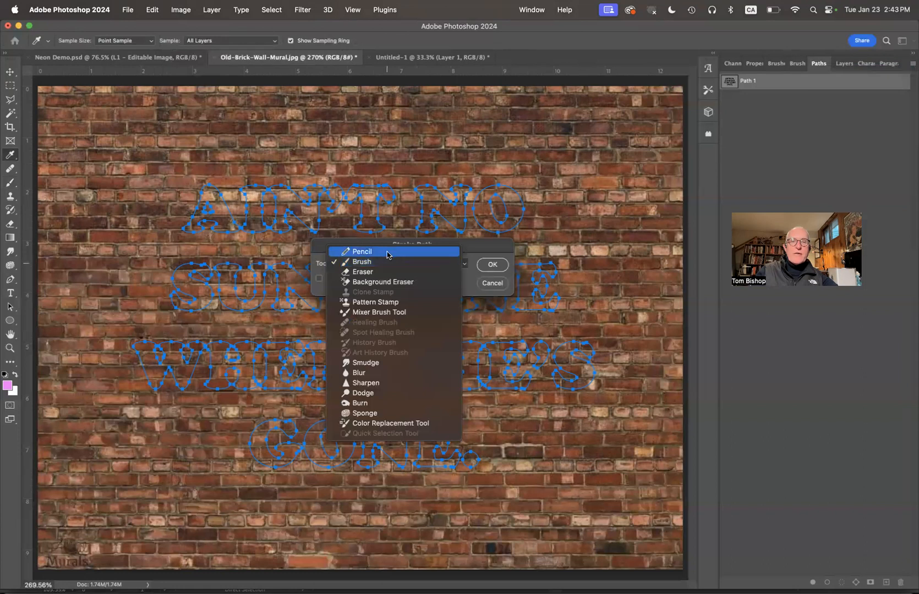
{"action": "left_click", "coordinate": [377, 263]}
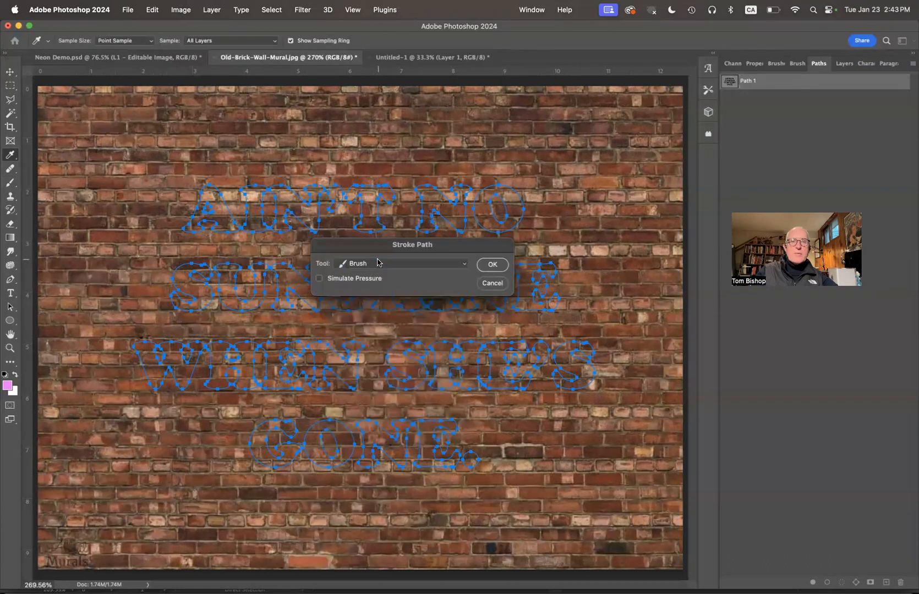
{"action": "left_click", "coordinate": [492, 265]}
{"action": "left_click", "coordinate": [456, 221]}
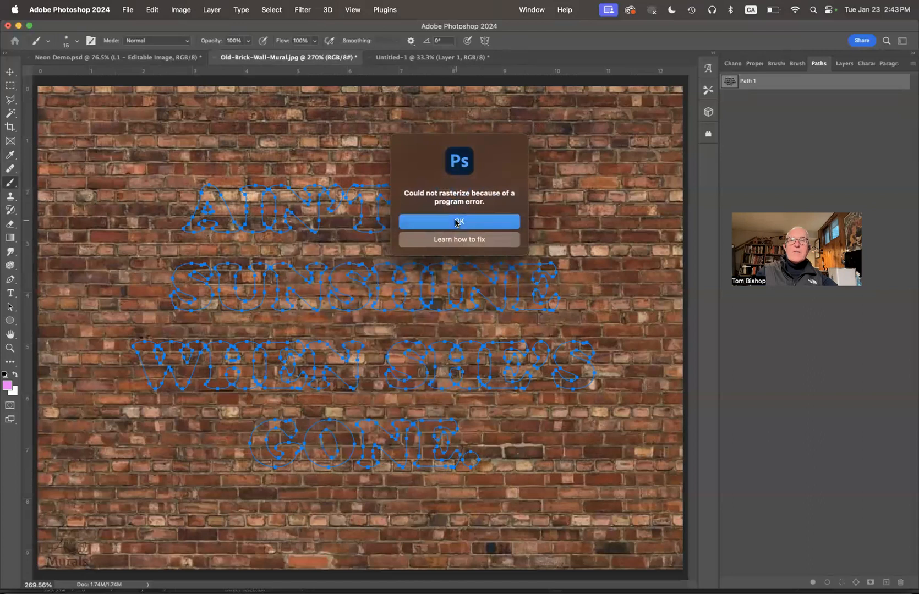
Step: Make empty Layer 1 the target layer and bring Path 1 back into view
{"action": "left_click", "coordinate": [842, 65]}
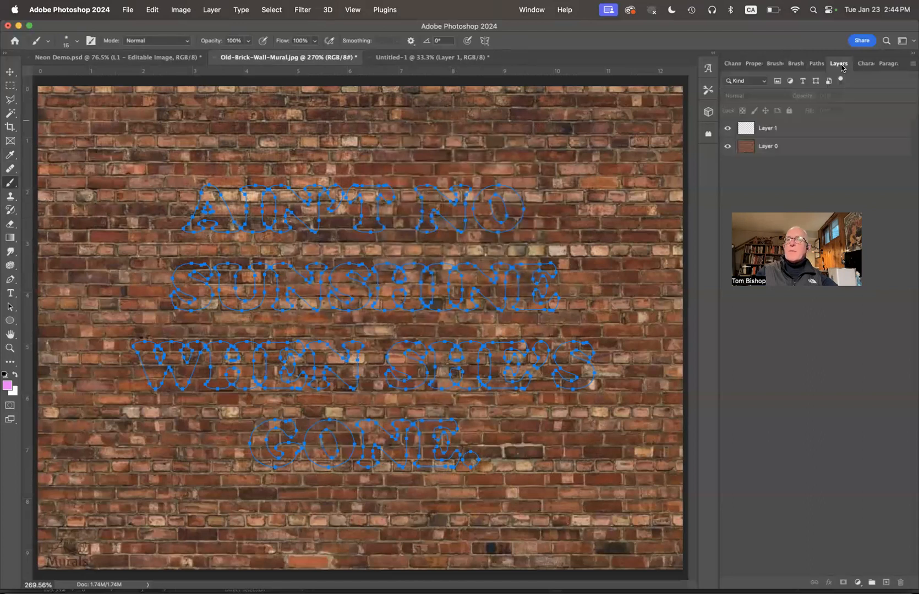
{"action": "left_click", "coordinate": [782, 133]}
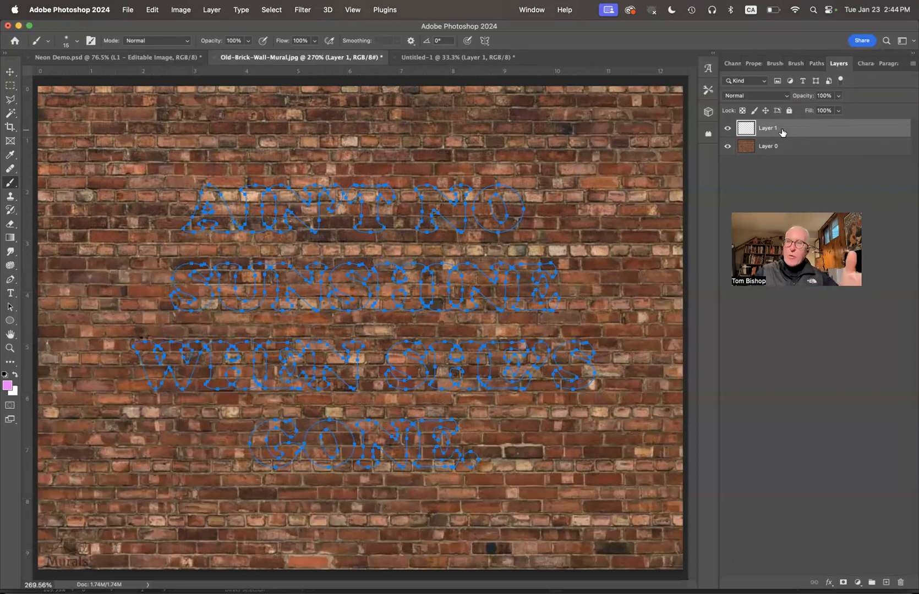
{"action": "left_click", "coordinate": [817, 65]}
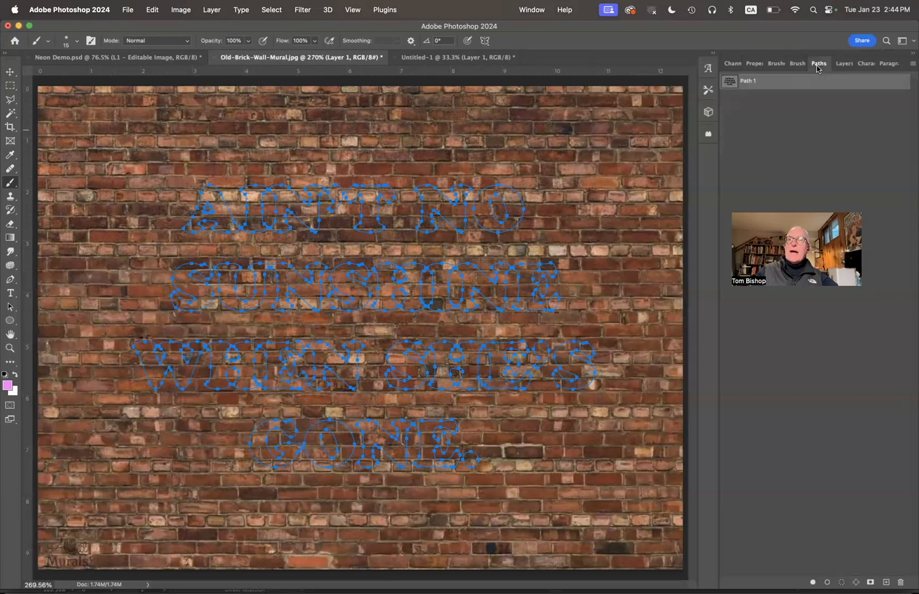
Step: Stroke Path 1 onto Layer 1 with the soft pink brush, then pick a new foreground colour
{"action": "left_click", "coordinate": [912, 64]}
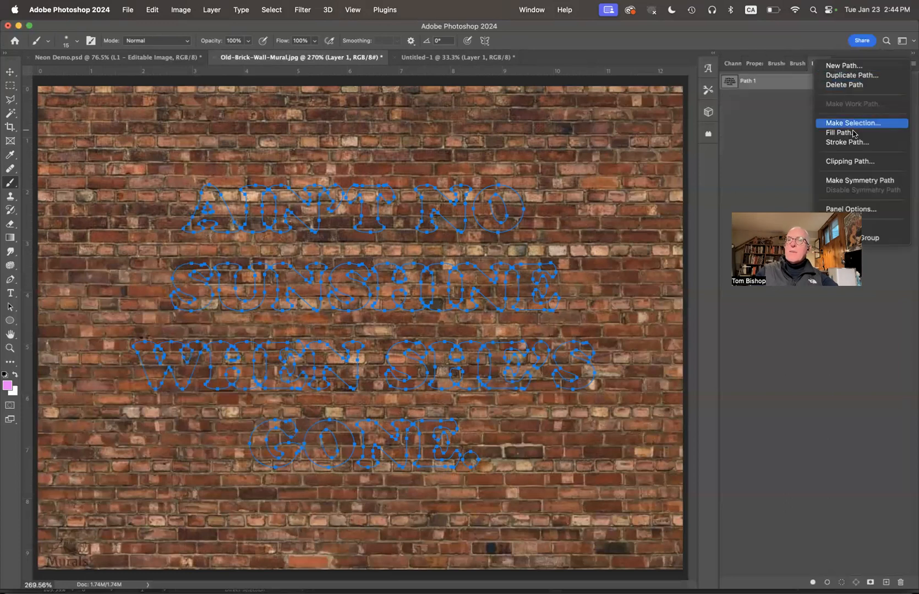
{"action": "left_click", "coordinate": [849, 141]}
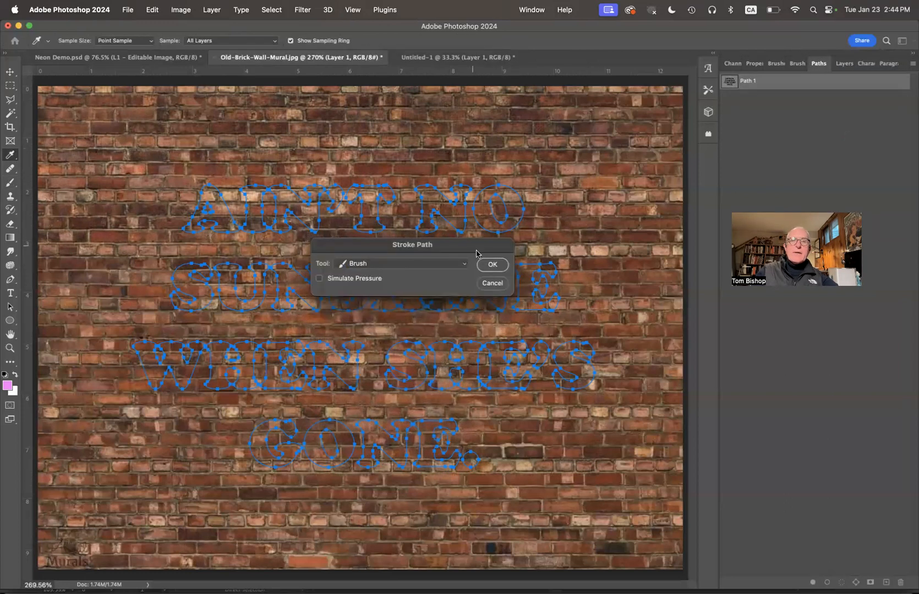
{"action": "left_click", "coordinate": [490, 264]}
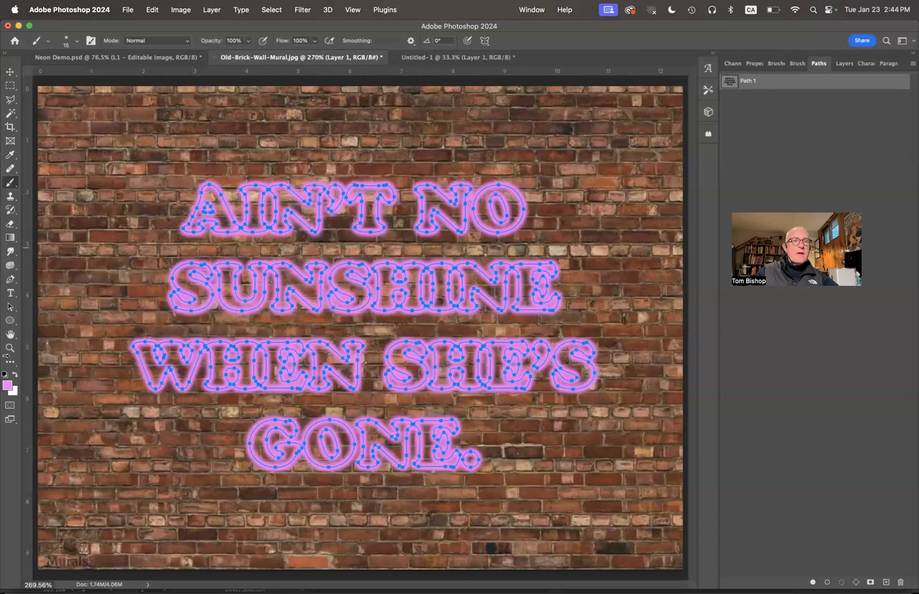
{"action": "left_click", "coordinate": [9, 387]}
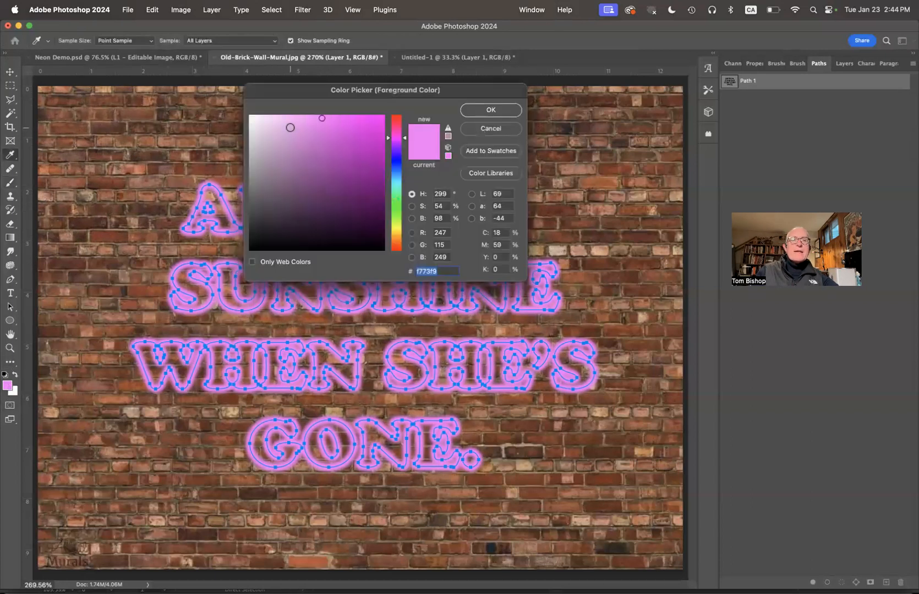
Step: Set the foreground to paler pink #faaefb and the brush size to 10 px
{"action": "left_click", "coordinate": [290, 117]}
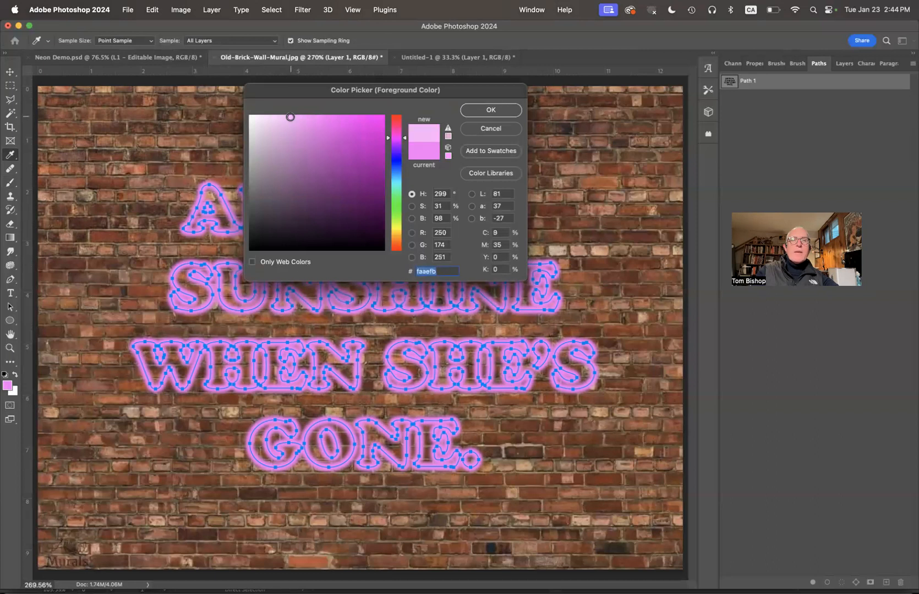
{"action": "left_click", "coordinate": [490, 110]}
{"action": "key", "text": "b"}
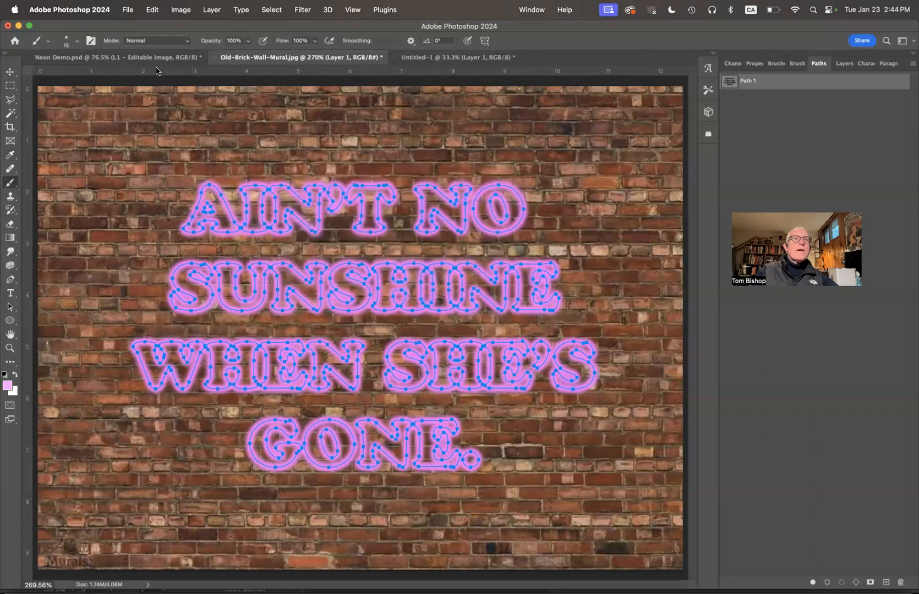
{"action": "left_click", "coordinate": [77, 41]}
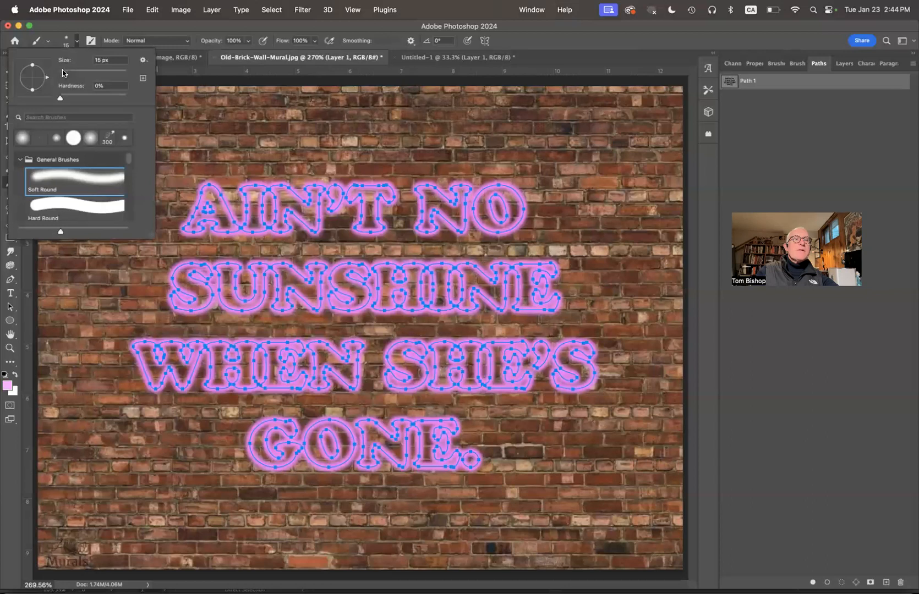
{"action": "left_click_drag", "start_coordinate": [111, 60], "coordinate": [83, 60]}
{"action": "type", "text": "10"}
{"action": "key", "text": "Return"}
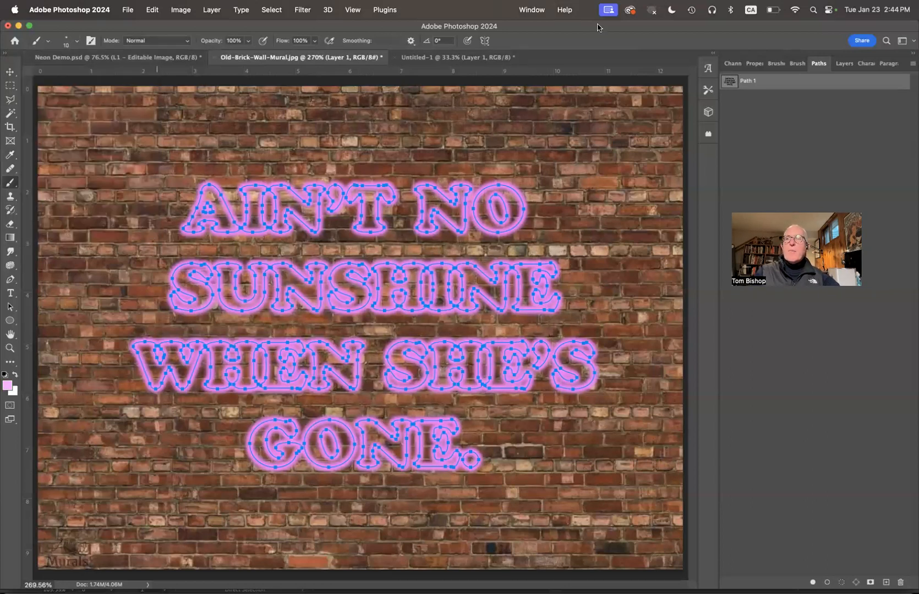
Step: Stroke Path 1 again with the 10 px paler pink brush
{"action": "left_click", "coordinate": [912, 66]}
{"action": "left_click", "coordinate": [857, 145]}
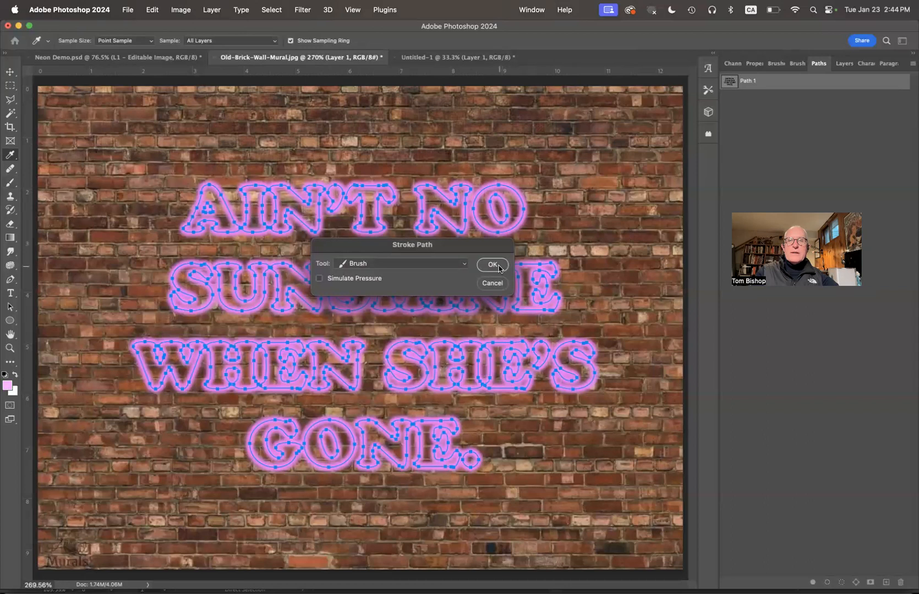
{"action": "left_click", "coordinate": [493, 265]}
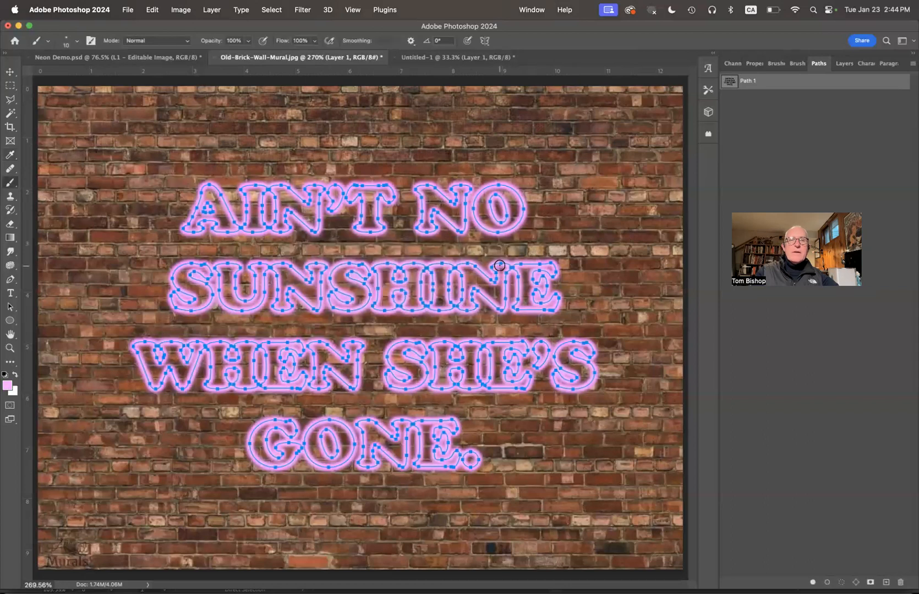
Step: Set the brush size to 3 px and the foreground to near-white pink #fdedfd
{"action": "left_click", "coordinate": [75, 45]}
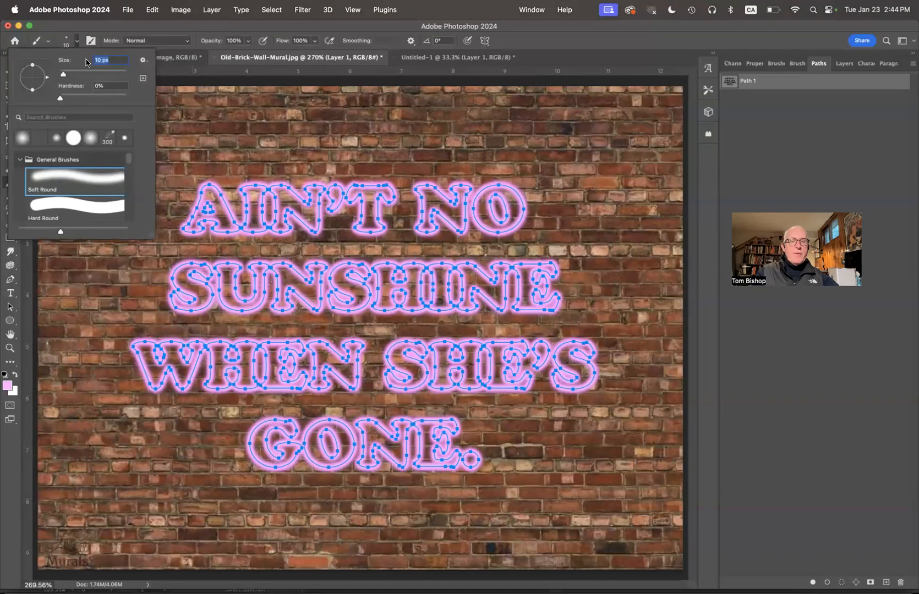
{"action": "type", "text": "3"}
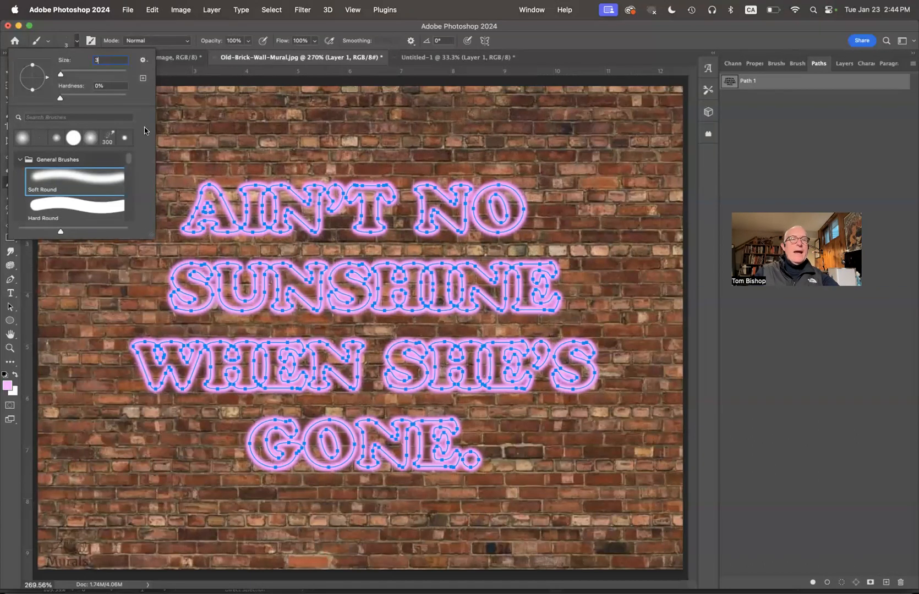
{"action": "left_click", "coordinate": [8, 385]}
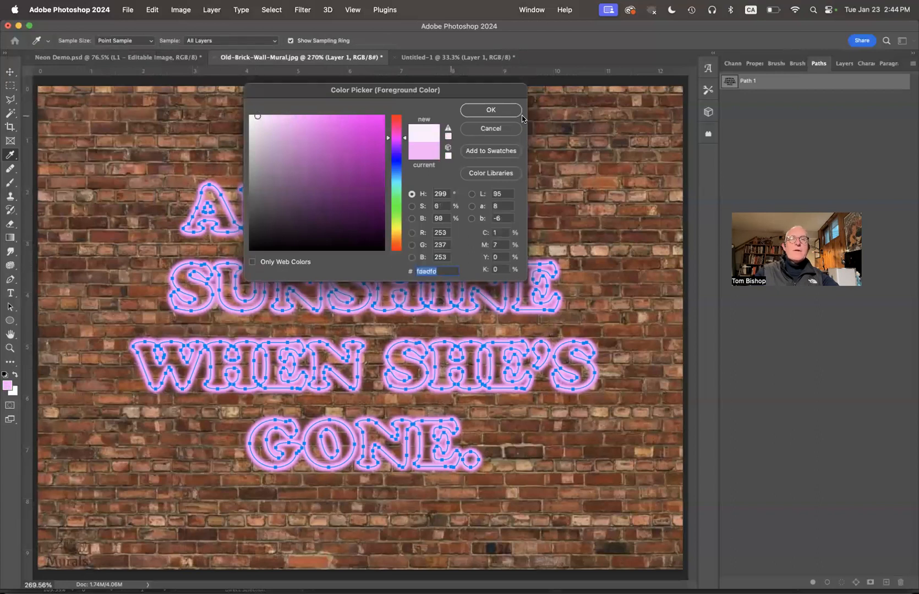
{"action": "left_click", "coordinate": [490, 110]}
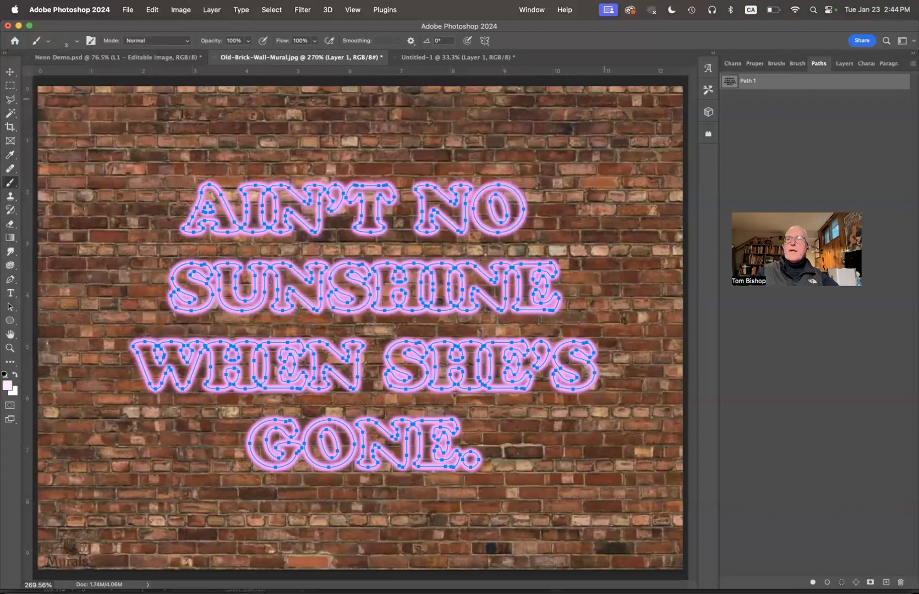
Step: Stroke Path 1 with the 3 px near-white brush and hide the path outline
{"action": "left_click", "coordinate": [912, 66]}
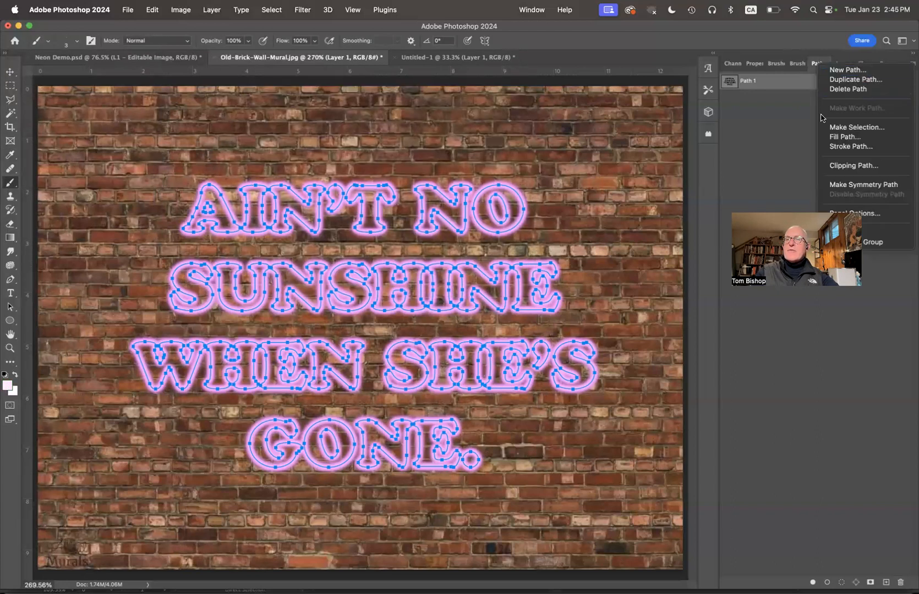
{"action": "left_click", "coordinate": [842, 151]}
{"action": "left_click", "coordinate": [494, 266]}
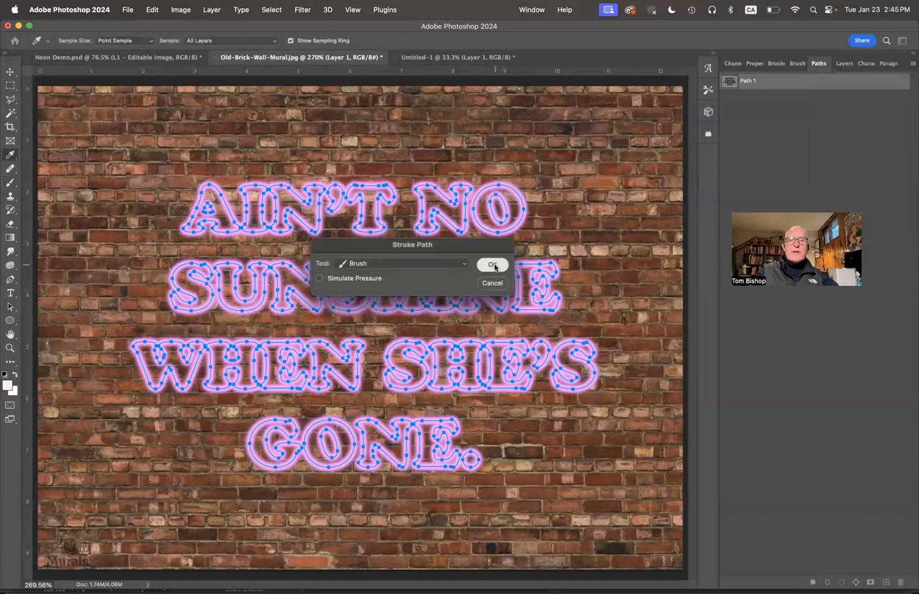
{"action": "left_click", "coordinate": [773, 119]}
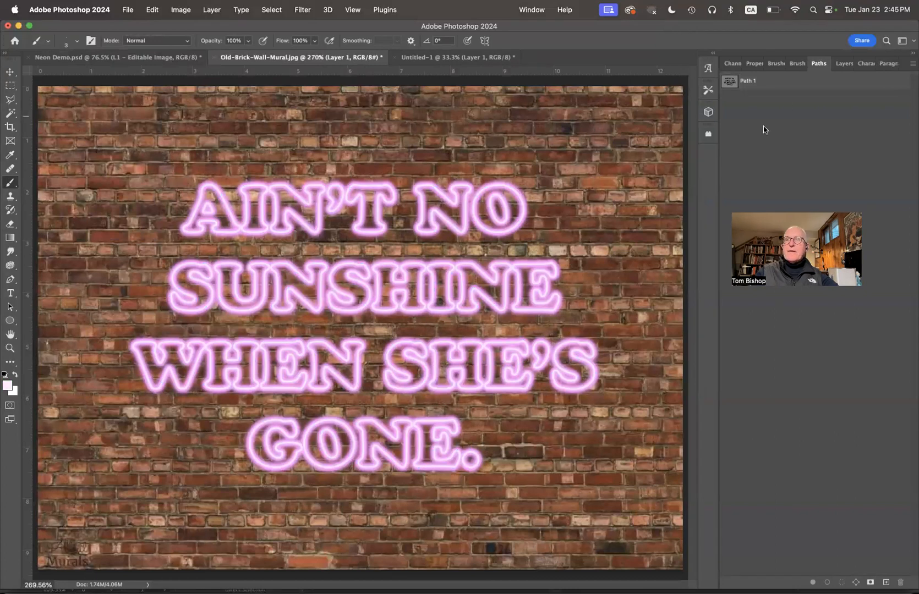
Step: Add a Drop Shadow to Layer 1 with 45% opacity, 52° angle and 7 px distance
{"action": "left_click", "coordinate": [842, 64]}
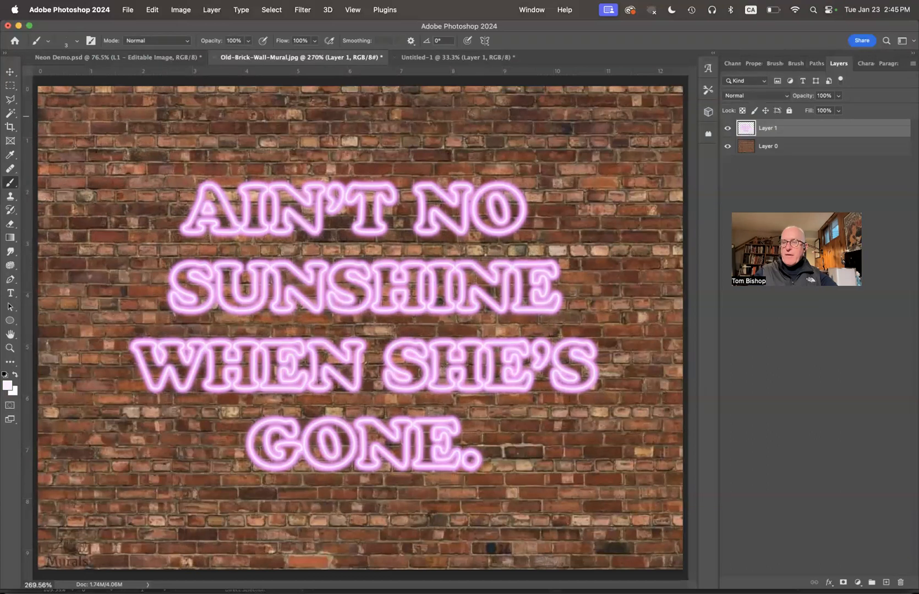
{"action": "left_click", "coordinate": [827, 582]}
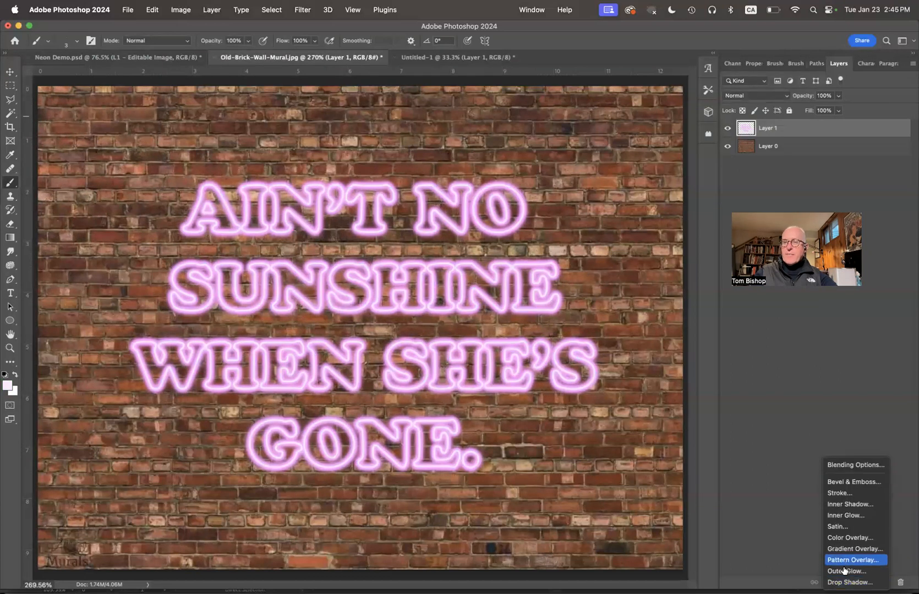
{"action": "left_click", "coordinate": [849, 582]}
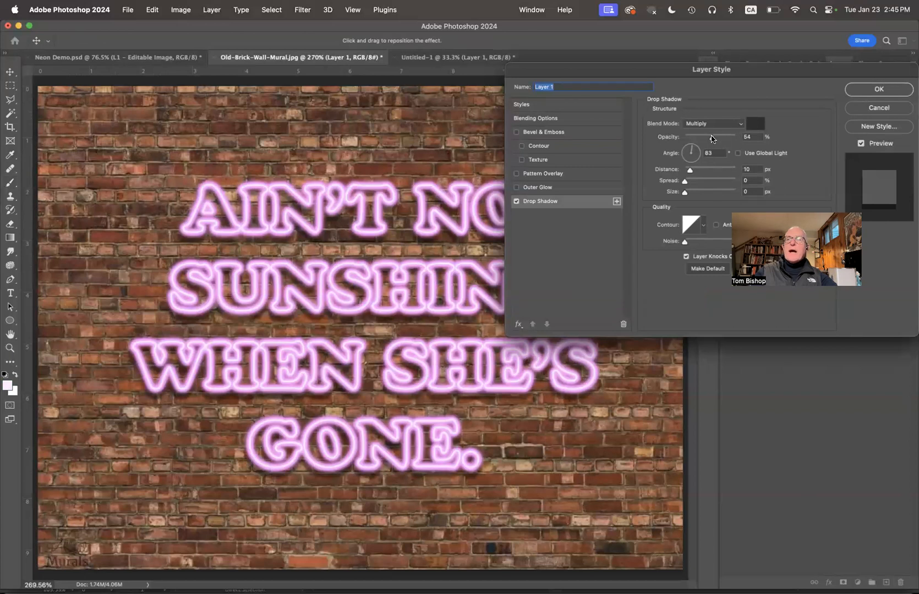
{"action": "left_click_drag", "start_coordinate": [712, 138], "coordinate": [709, 138]}
{"action": "left_click", "coordinate": [708, 138]}
{"action": "key", "text": "Tab"}
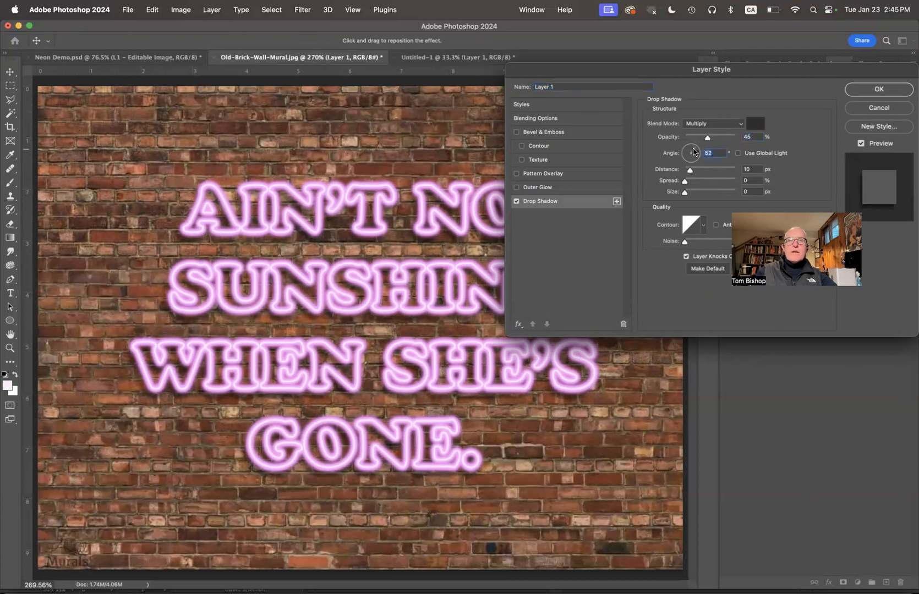
{"action": "left_click_drag", "start_coordinate": [690, 173], "coordinate": [688, 173]}
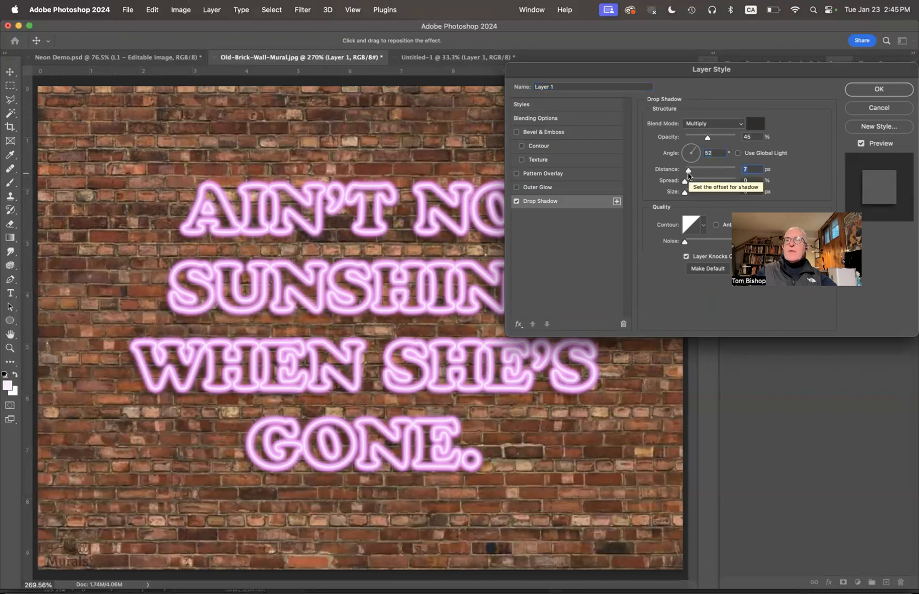
{"action": "left_click", "coordinate": [887, 90]}
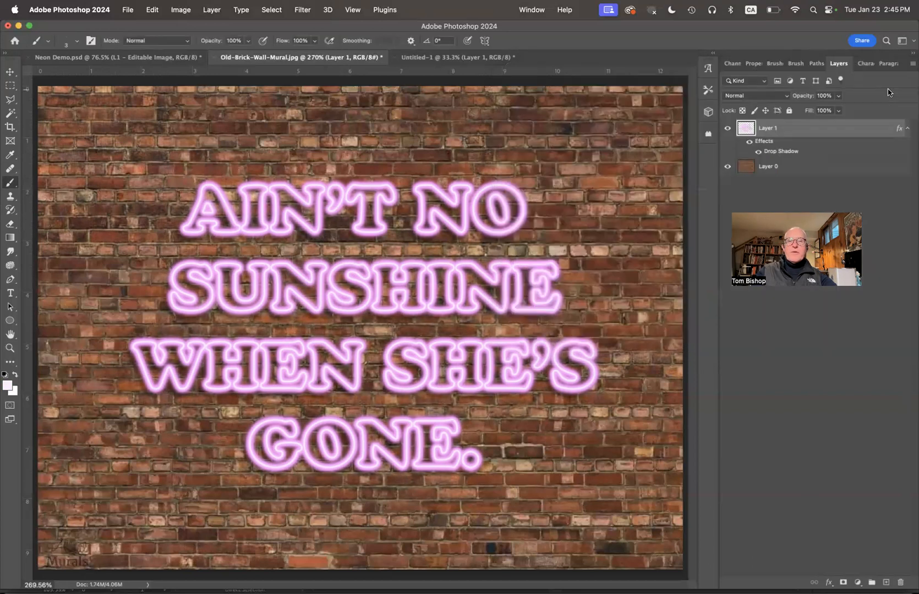